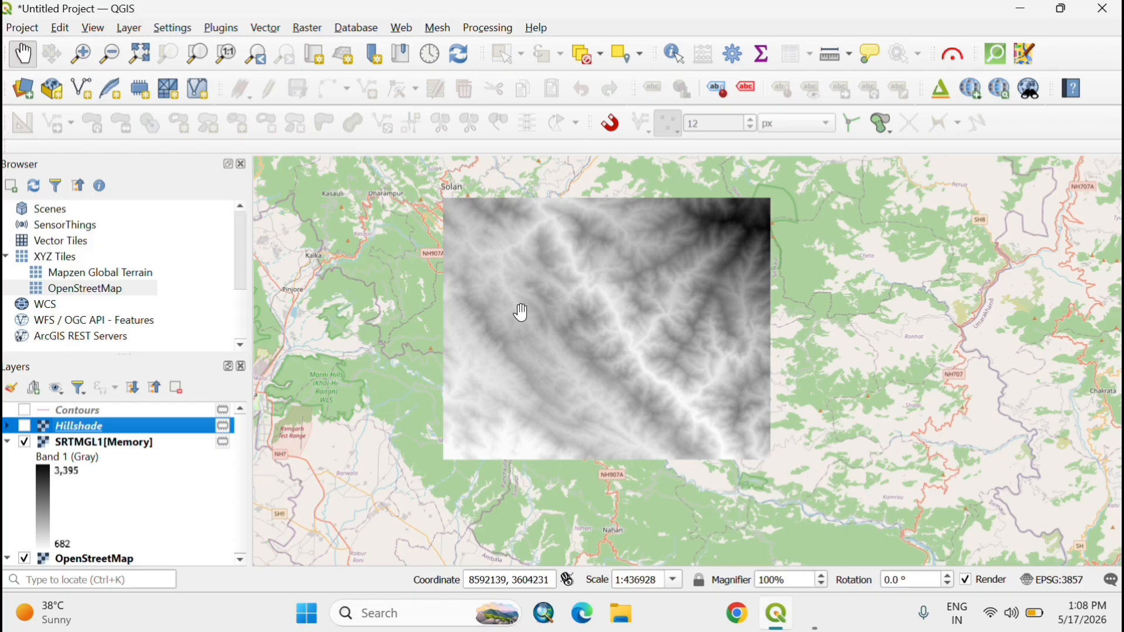
- Examine the SRTM elevation raster and its coverage against the OpenStreetMap base map around Solan
{"action": "scroll", "coordinate": [500, 426], "scroll_direction": "down", "scroll_amount": 1}
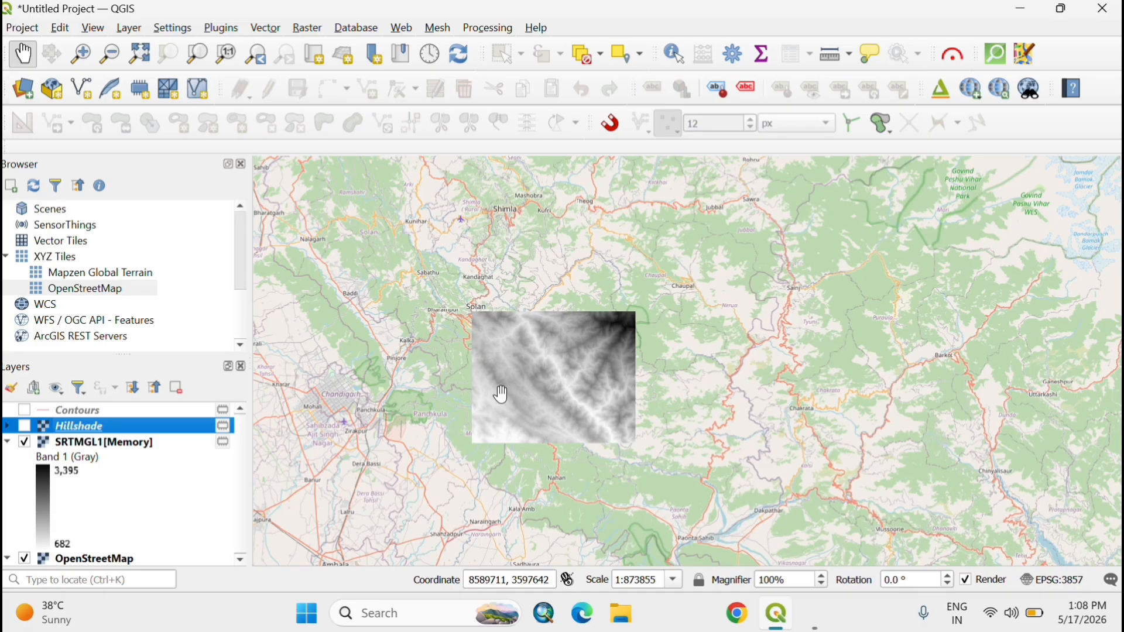
{"action": "scroll", "coordinate": [530, 410], "scroll_direction": "up", "scroll_amount": 1}
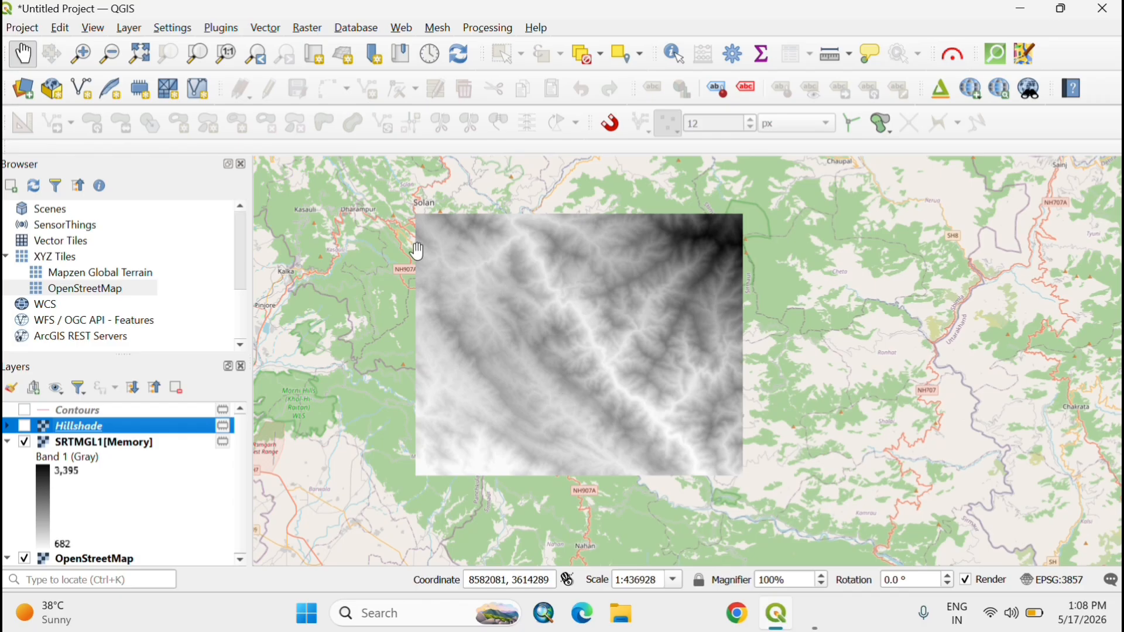
{"action": "scroll", "coordinate": [583, 389], "scroll_direction": "down", "scroll_amount": 1}
{"action": "scroll", "coordinate": [613, 398], "scroll_direction": "up", "scroll_amount": 1}
{"action": "scroll", "coordinate": [613, 398], "scroll_direction": "up", "scroll_amount": 1}
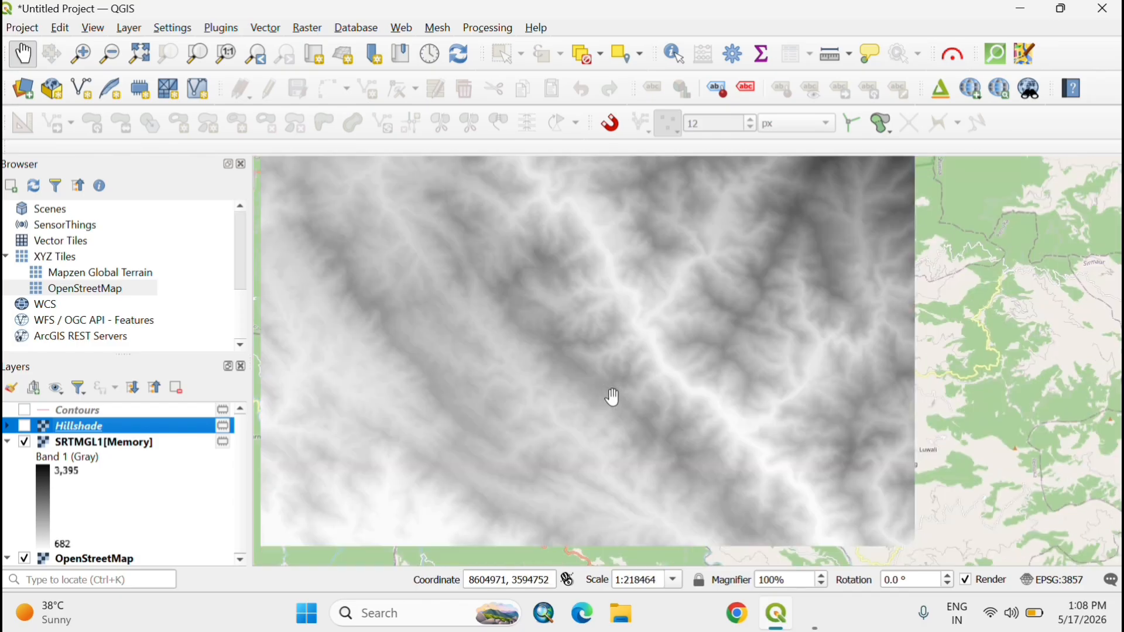
{"action": "scroll", "coordinate": [613, 398], "scroll_direction": "down", "scroll_amount": 2}
{"action": "scroll", "coordinate": [613, 398], "scroll_direction": "up", "scroll_amount": 1}
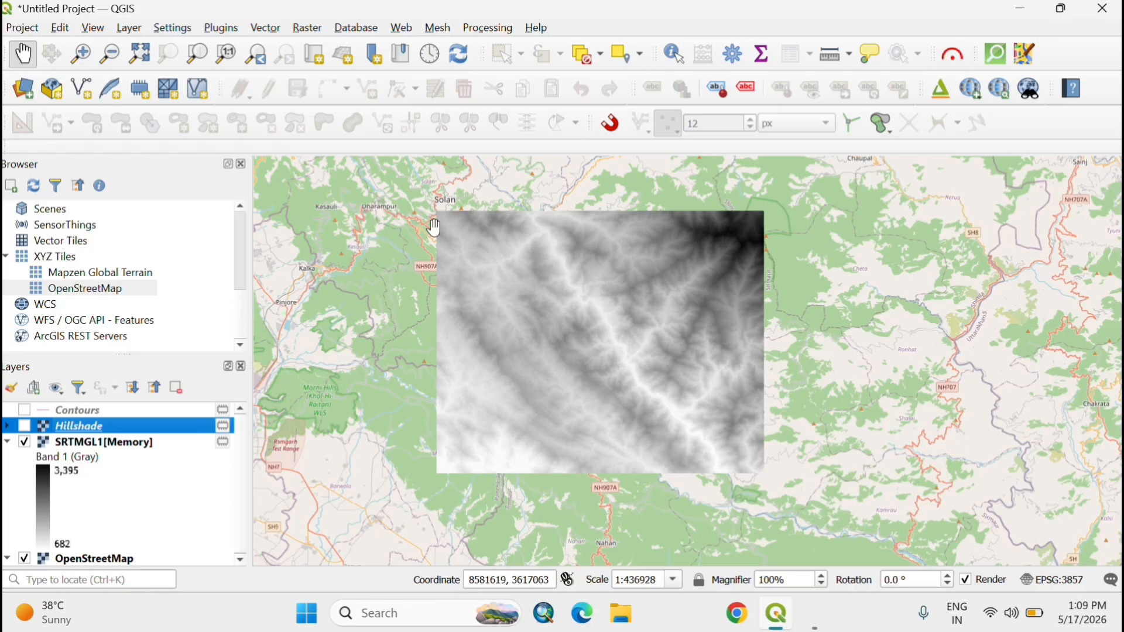
{"action": "left_click_drag", "start_coordinate": [534, 341], "coordinate": [561, 385]}
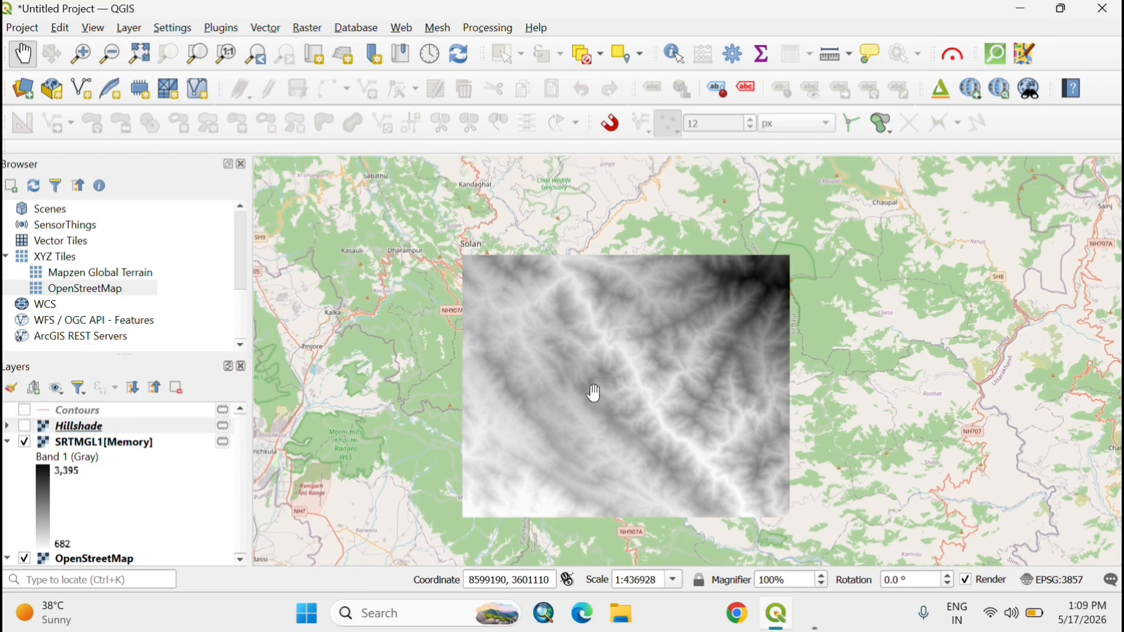
{"action": "scroll", "coordinate": [595, 393], "scroll_direction": "up", "scroll_amount": 1}
{"action": "scroll", "coordinate": [594, 394], "scroll_direction": "down", "scroll_amount": 1}
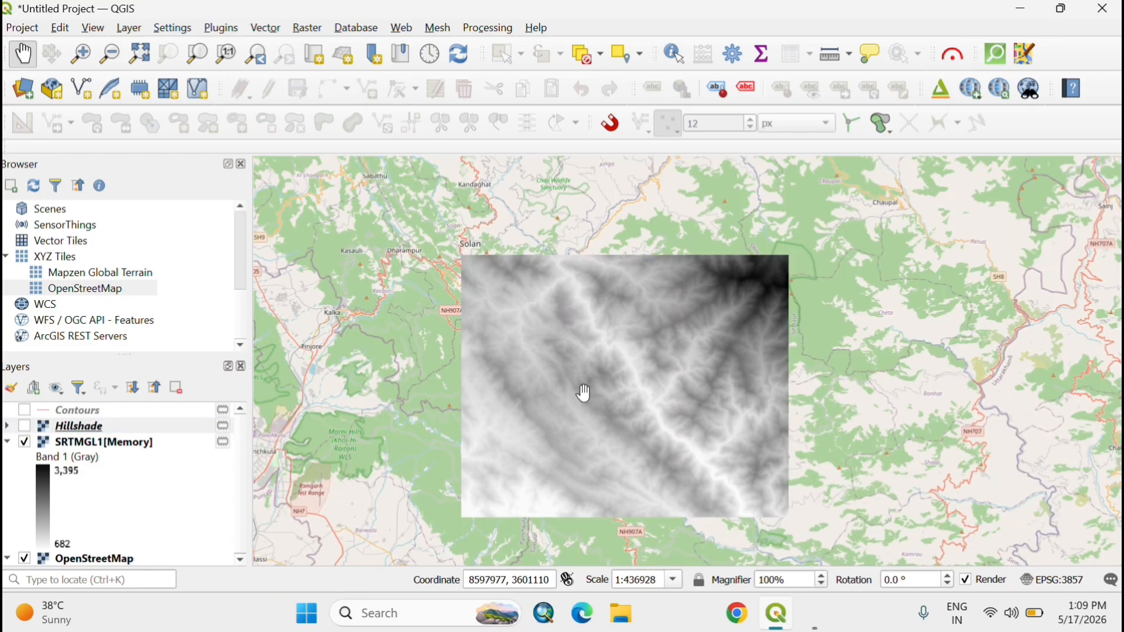
{"action": "left_click_drag", "start_coordinate": [582, 382], "coordinate": [545, 338]}
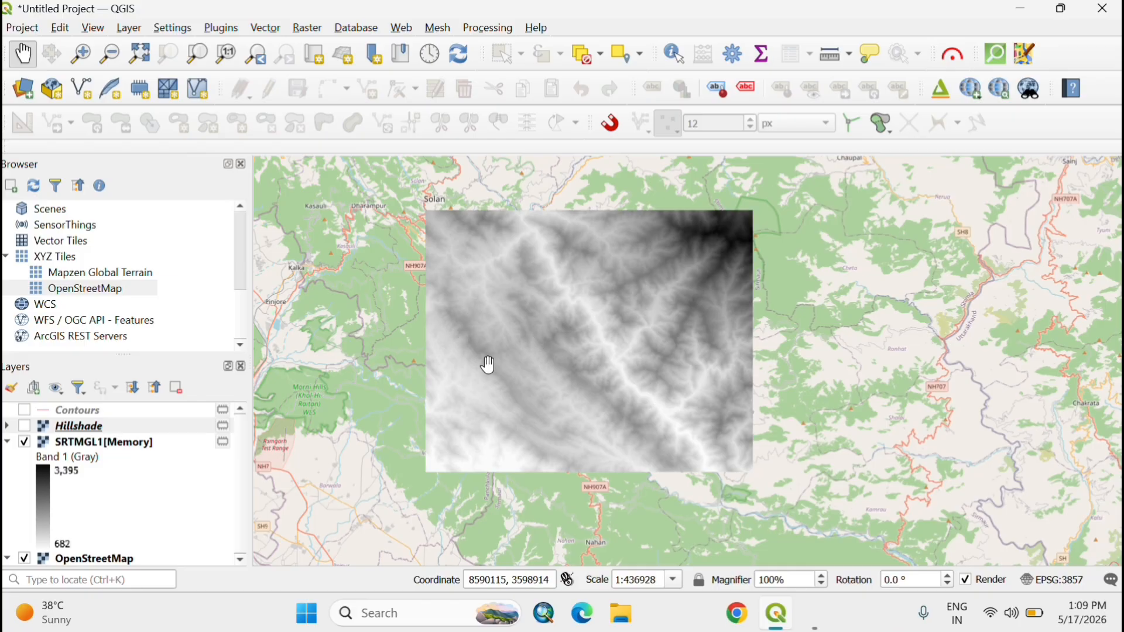
{"action": "left_click_drag", "start_coordinate": [488, 364], "coordinate": [533, 369]}
{"action": "scroll", "coordinate": [794, 431], "scroll_direction": "down", "scroll_amount": 1}
{"action": "scroll", "coordinate": [758, 428], "scroll_direction": "up", "scroll_amount": 1}
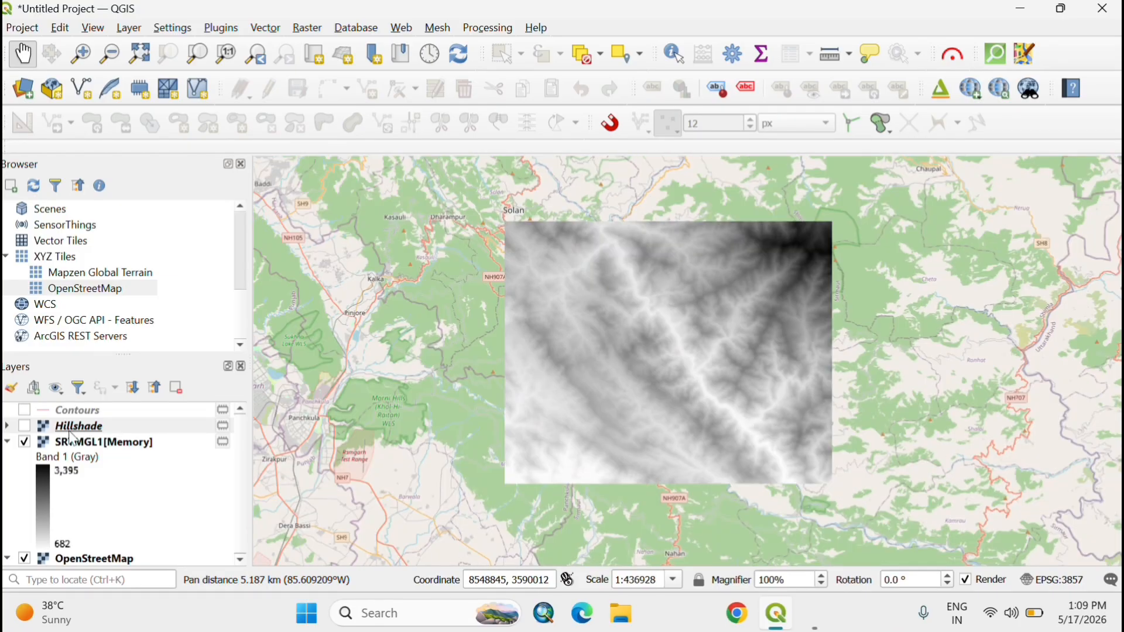
- Show the Hillshade layer over the elevation raster and inspect its relief up close
{"action": "left_click", "coordinate": [24, 426]}
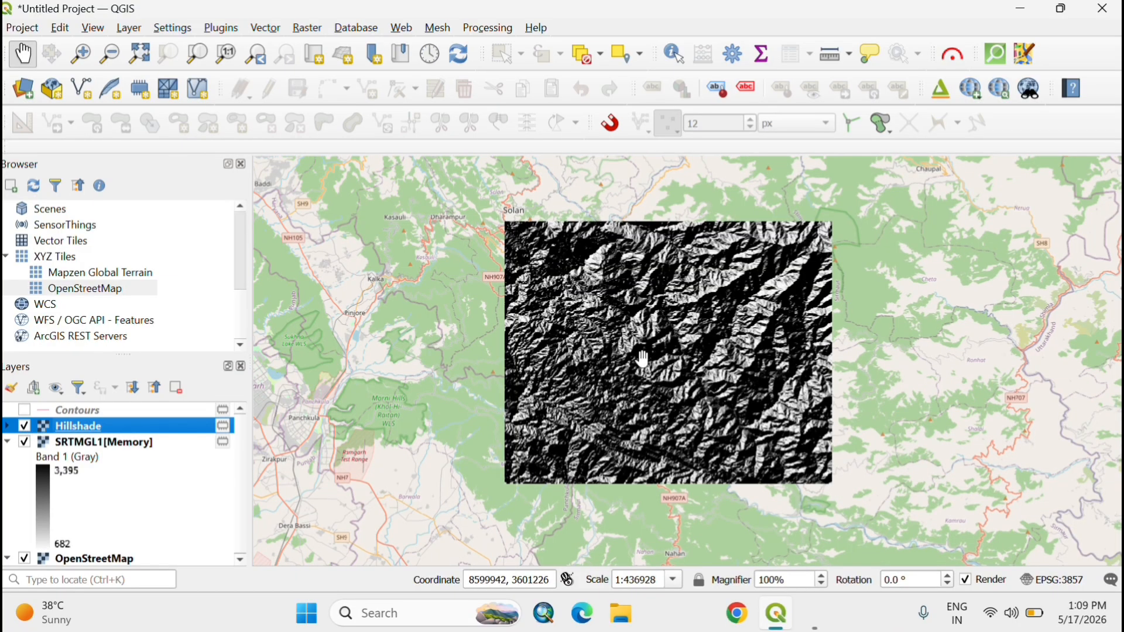
{"action": "scroll", "coordinate": [643, 359], "scroll_direction": "up", "scroll_amount": 2}
{"action": "scroll", "coordinate": [728, 345], "scroll_direction": "down", "scroll_amount": 1}
{"action": "scroll", "coordinate": [726, 367], "scroll_direction": "up", "scroll_amount": 1}
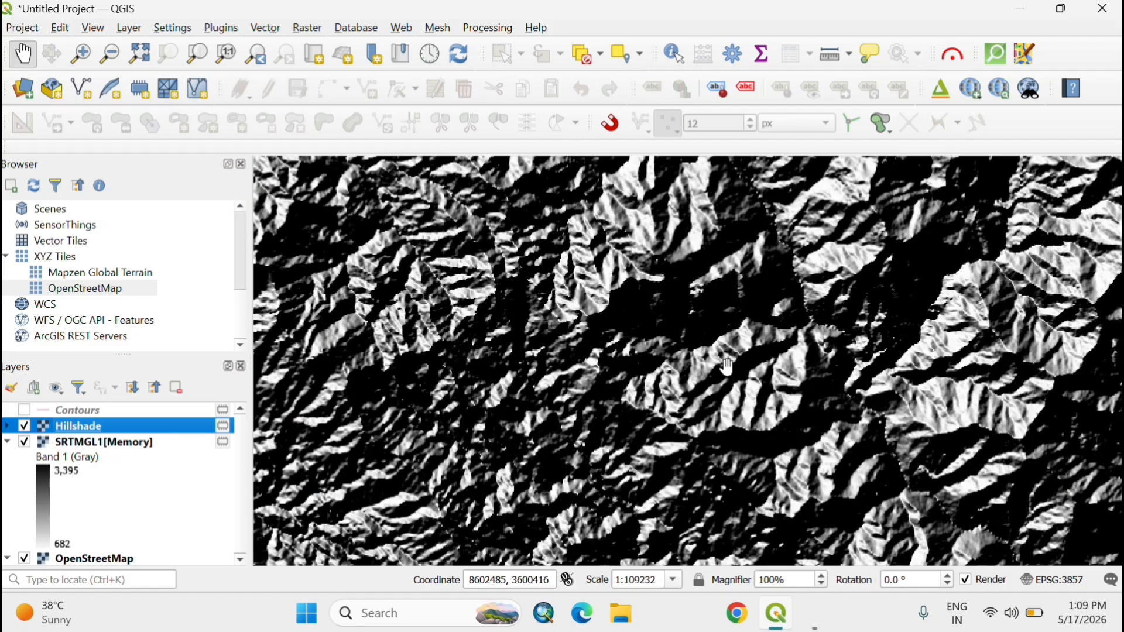
- Display the Contours layer and hide the Hillshade layer so the contours overlay the elevation raster
{"action": "left_click", "coordinate": [29, 408]}
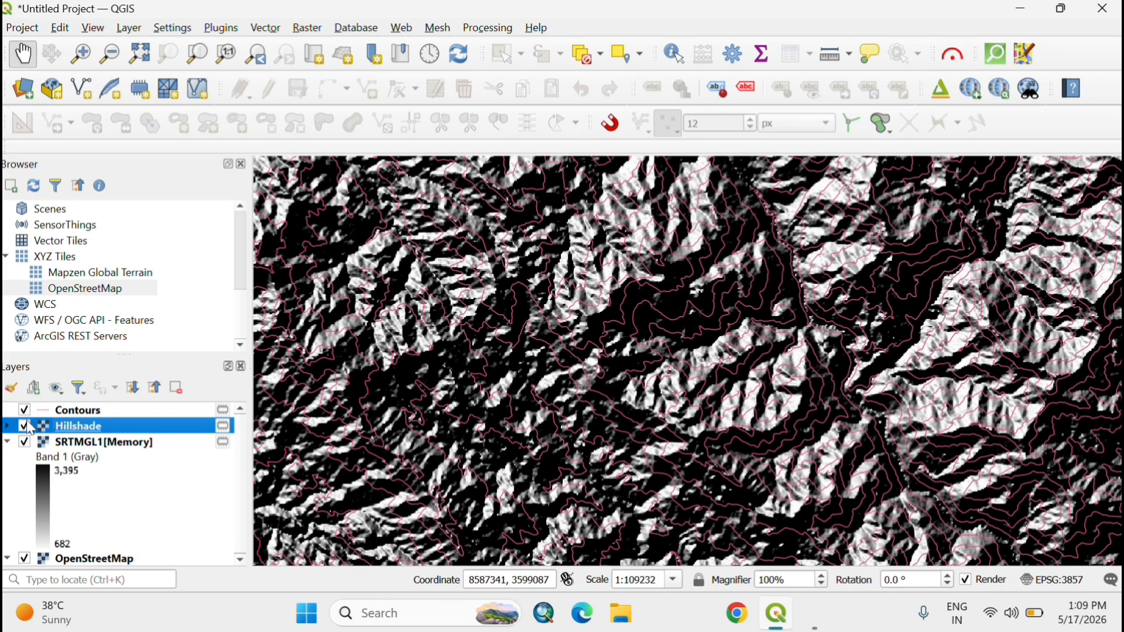
{"action": "left_click", "coordinate": [26, 426]}
{"action": "scroll", "coordinate": [511, 381], "scroll_direction": "down", "scroll_amount": 2}
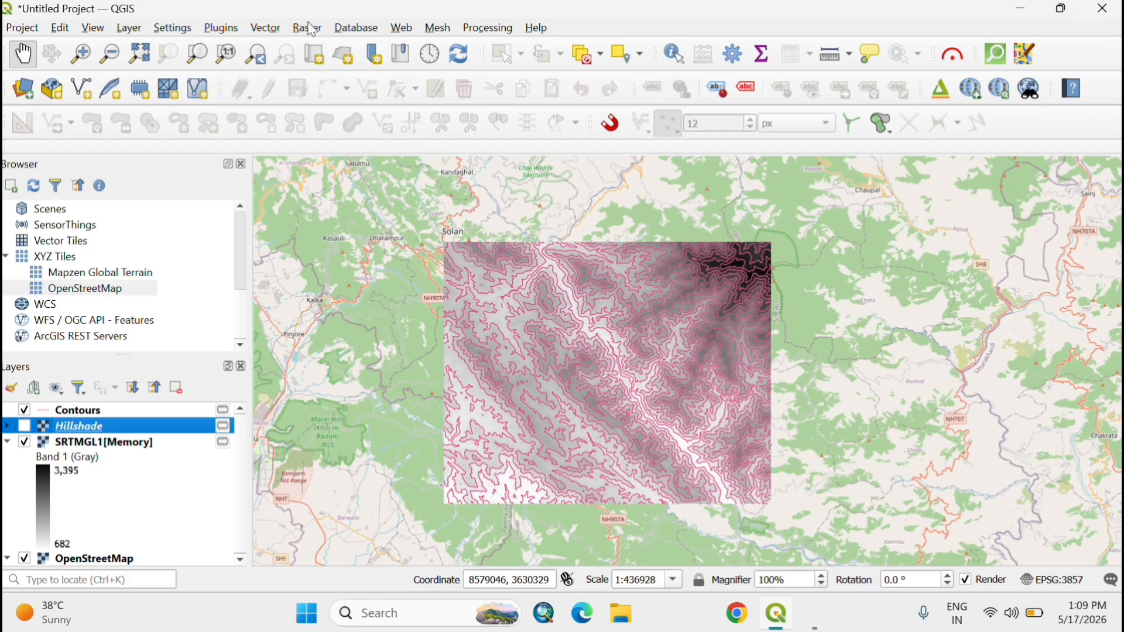
- Search the plugin manager for "opentop" and review the DEM datasets listed for the OpenTopography DEM Downloader plugin
{"action": "left_click", "coordinate": [236, 30]}
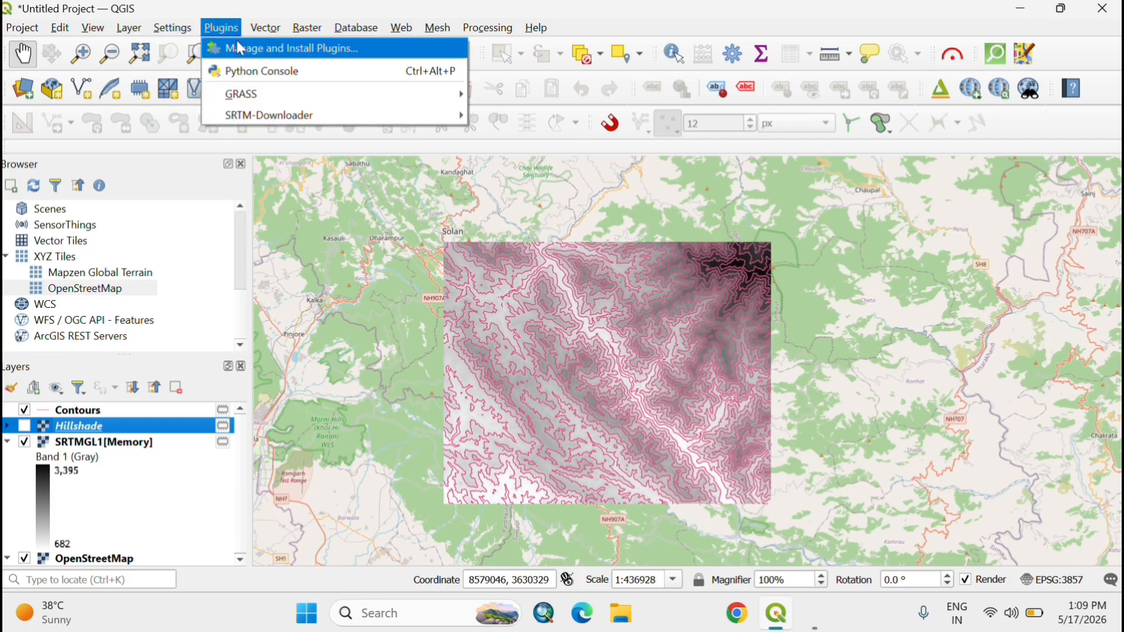
{"action": "left_click", "coordinate": [242, 50]}
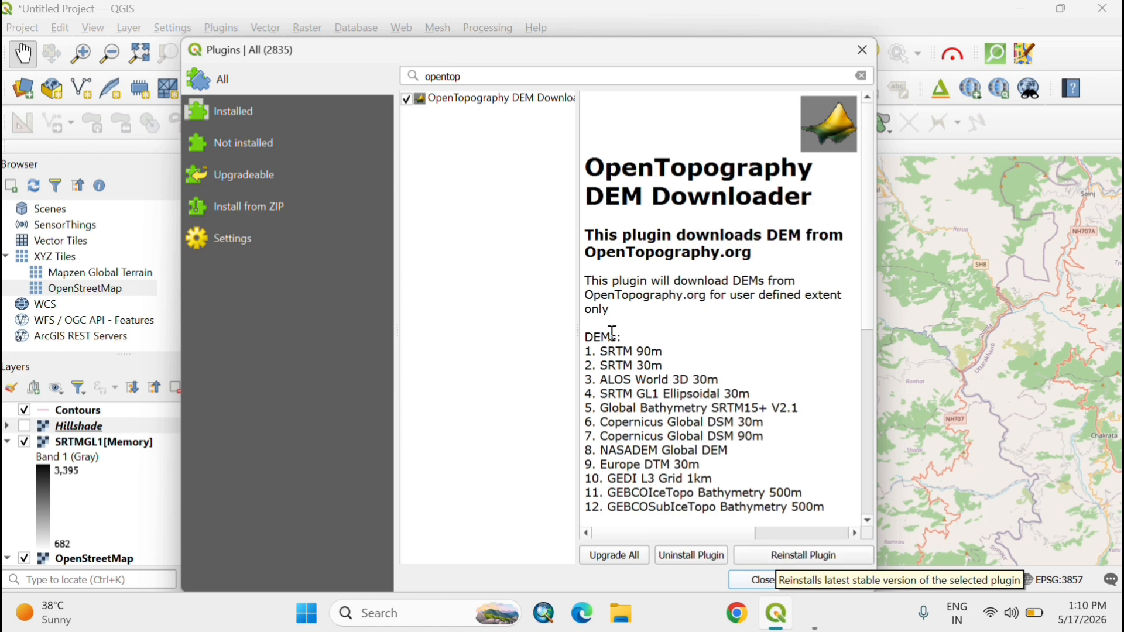
{"action": "left_click_drag", "start_coordinate": [605, 356], "coordinate": [668, 378]}
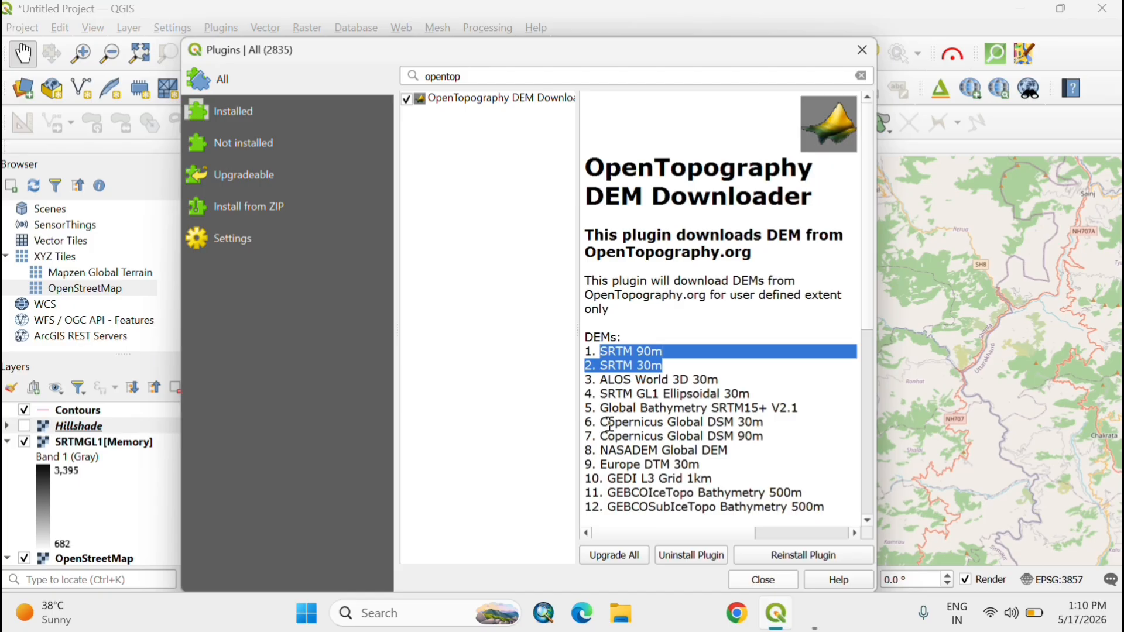
{"action": "left_click", "coordinate": [764, 578]}
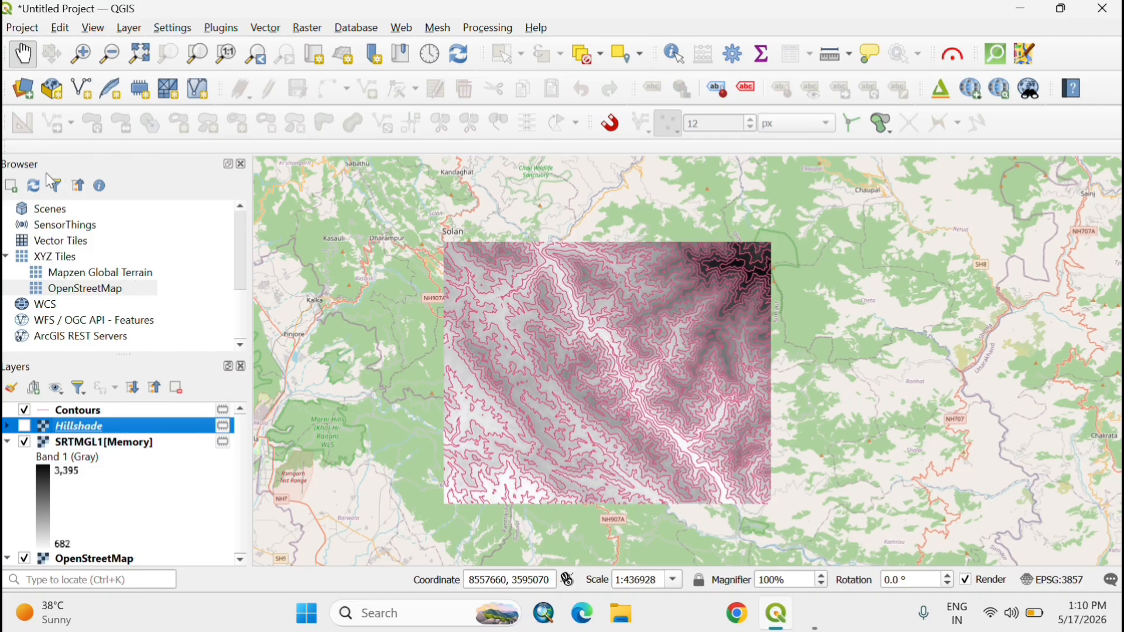
{"action": "left_click", "coordinate": [93, 28]}
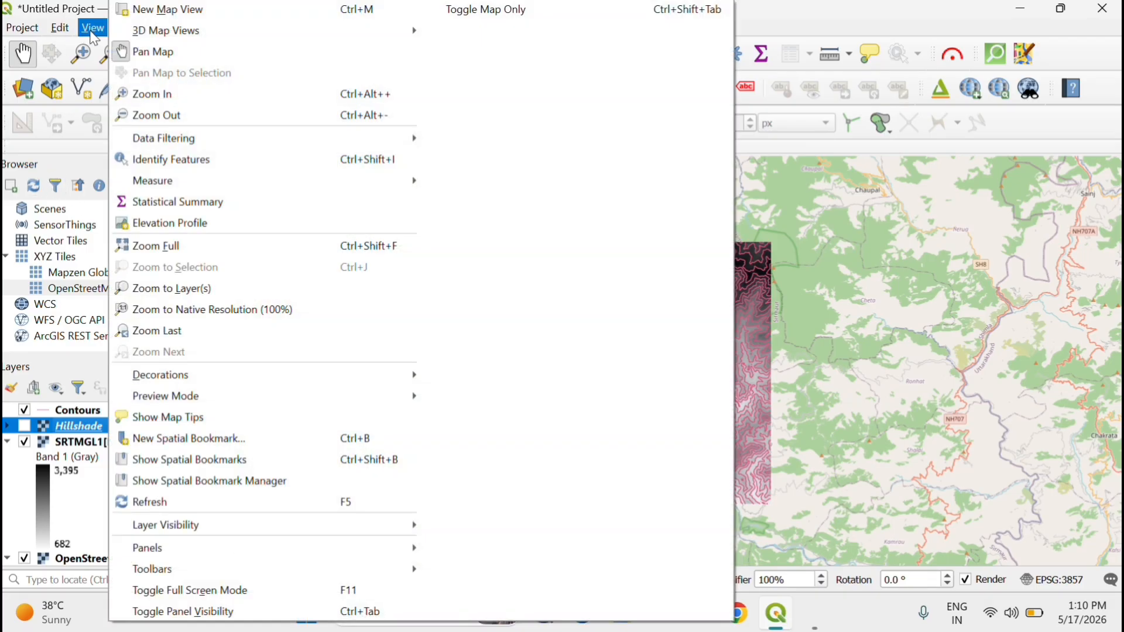
{"action": "mouse_move", "coordinate": [150, 551]}
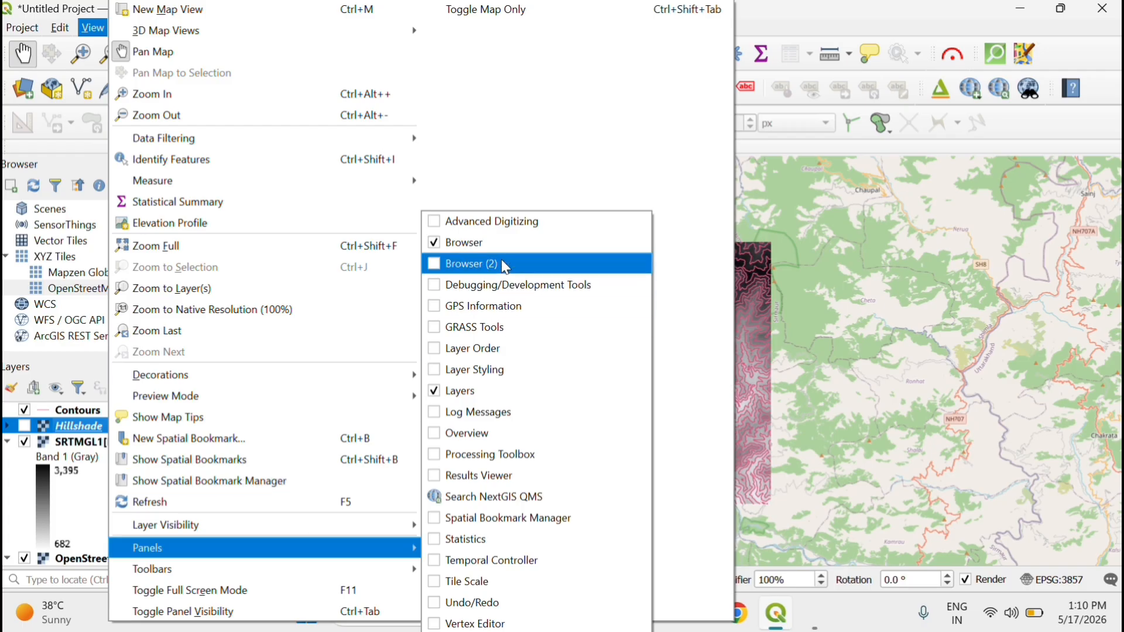
{"action": "left_click", "coordinate": [802, 208]}
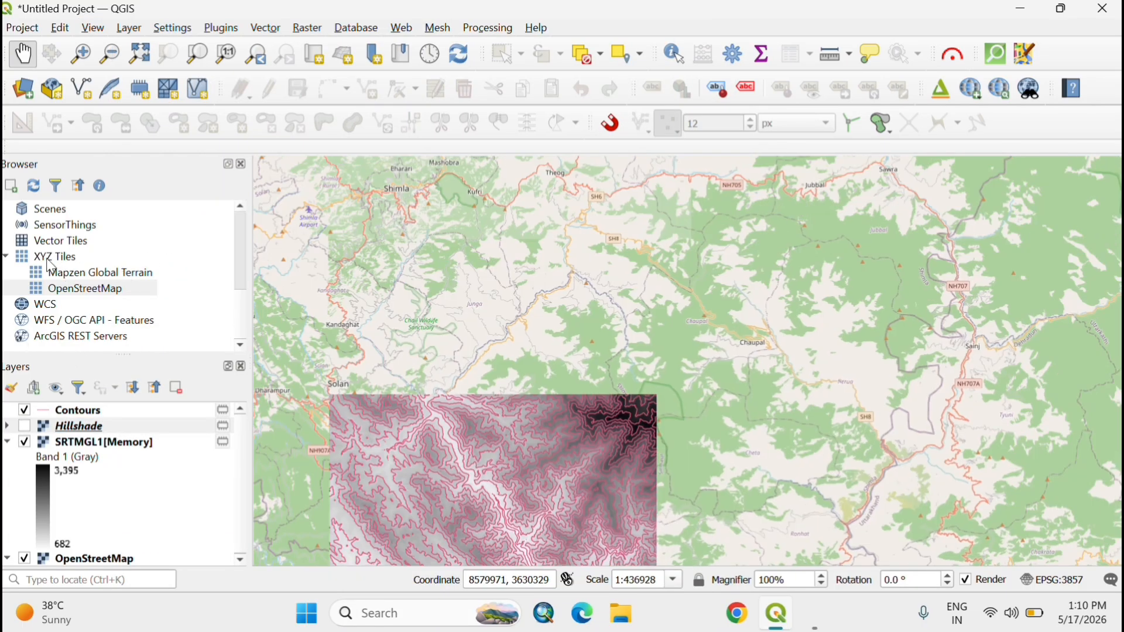
{"action": "left_click", "coordinate": [69, 291]}
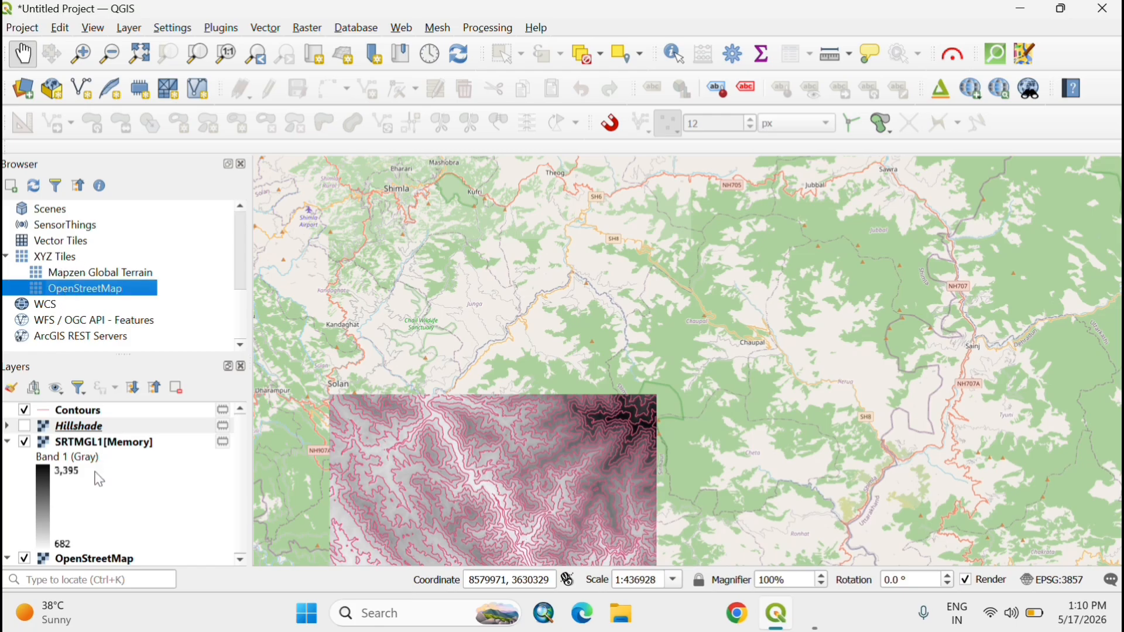
{"action": "left_click", "coordinate": [30, 557]}
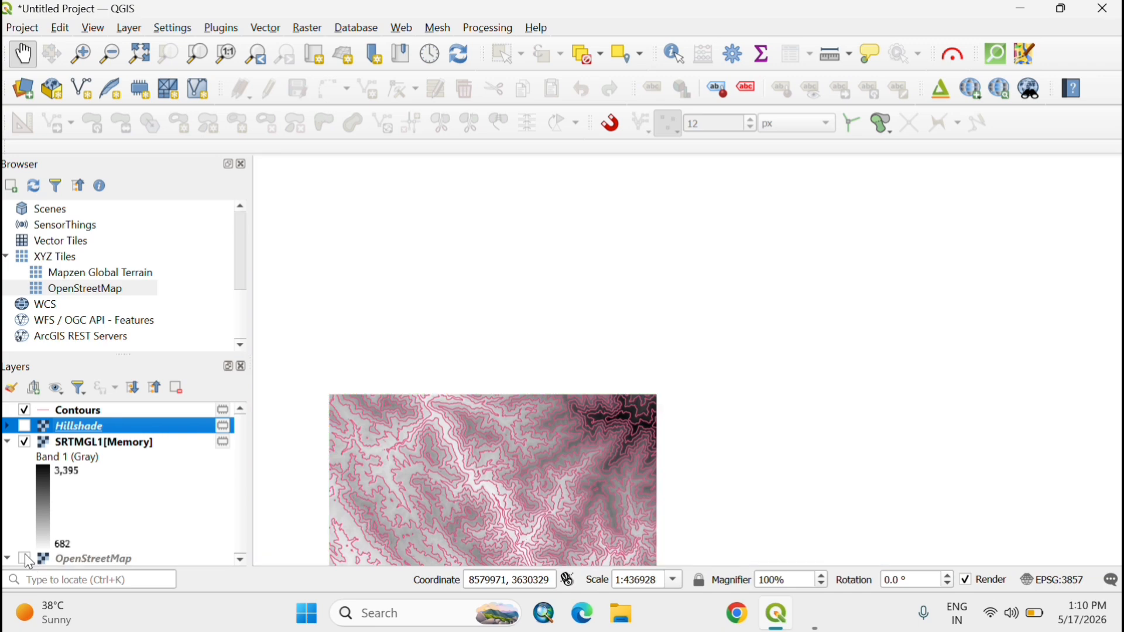
{"action": "left_click", "coordinate": [25, 553]}
- Open the OpenTopography DEM Downloader and select SRTM 30m as the DEM to download
{"action": "scroll", "coordinate": [815, 306], "scroll_direction": "down", "scroll_amount": 1}
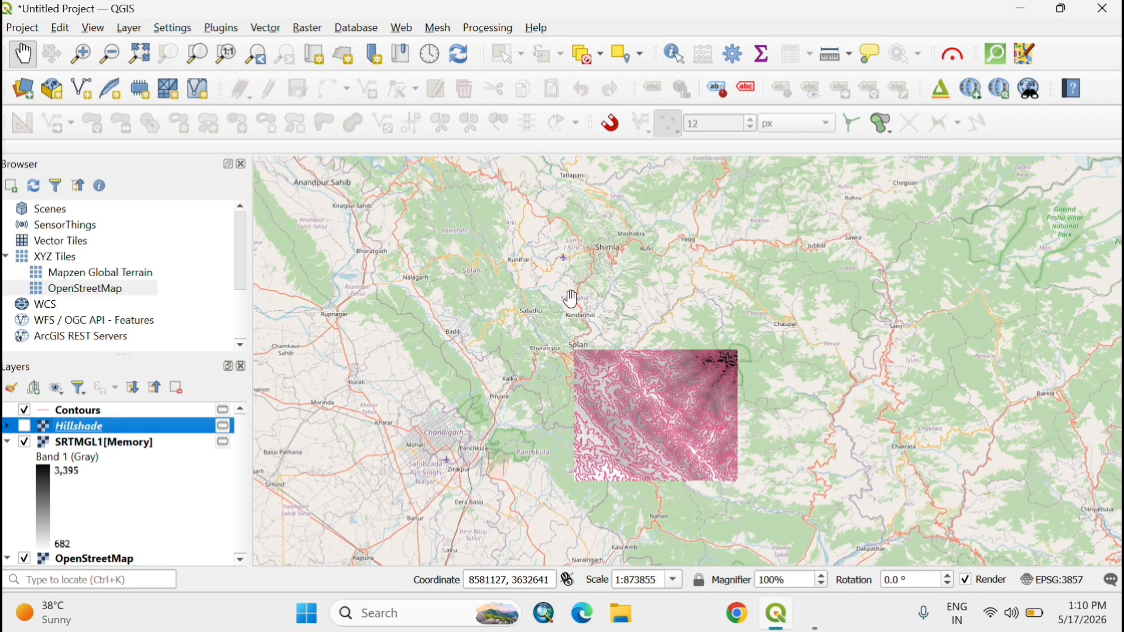
{"action": "scroll", "coordinate": [571, 297], "scroll_direction": "down", "scroll_amount": 1}
{"action": "left_click_drag", "start_coordinate": [624, 353], "coordinate": [637, 370]}
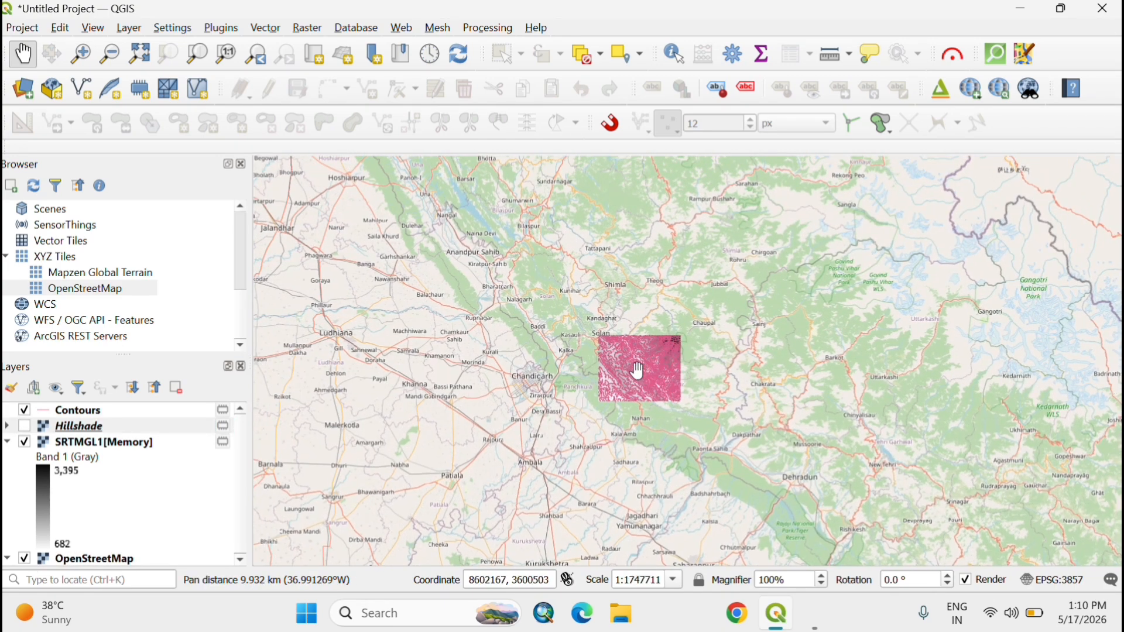
{"action": "left_click", "coordinate": [309, 30]}
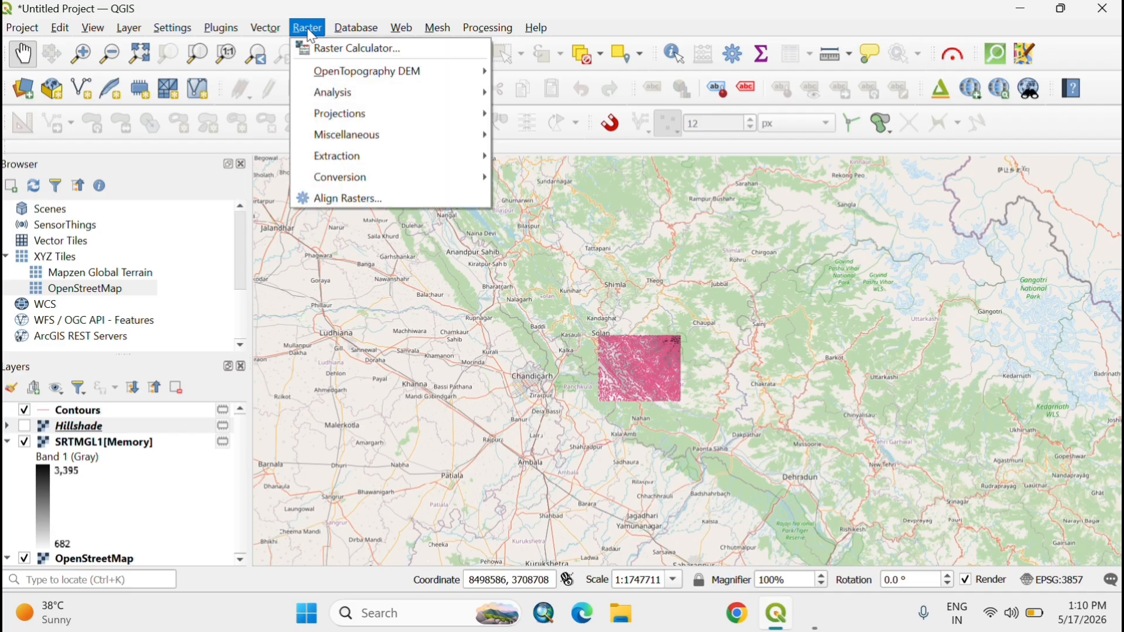
{"action": "mouse_move", "coordinate": [353, 80]}
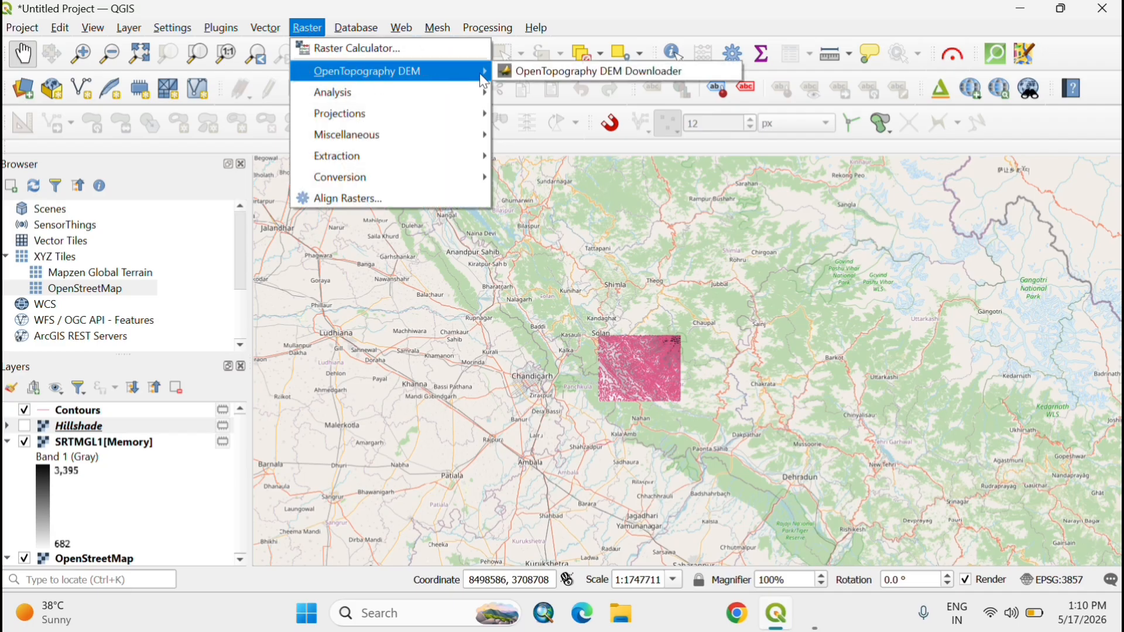
{"action": "left_click", "coordinate": [544, 81]}
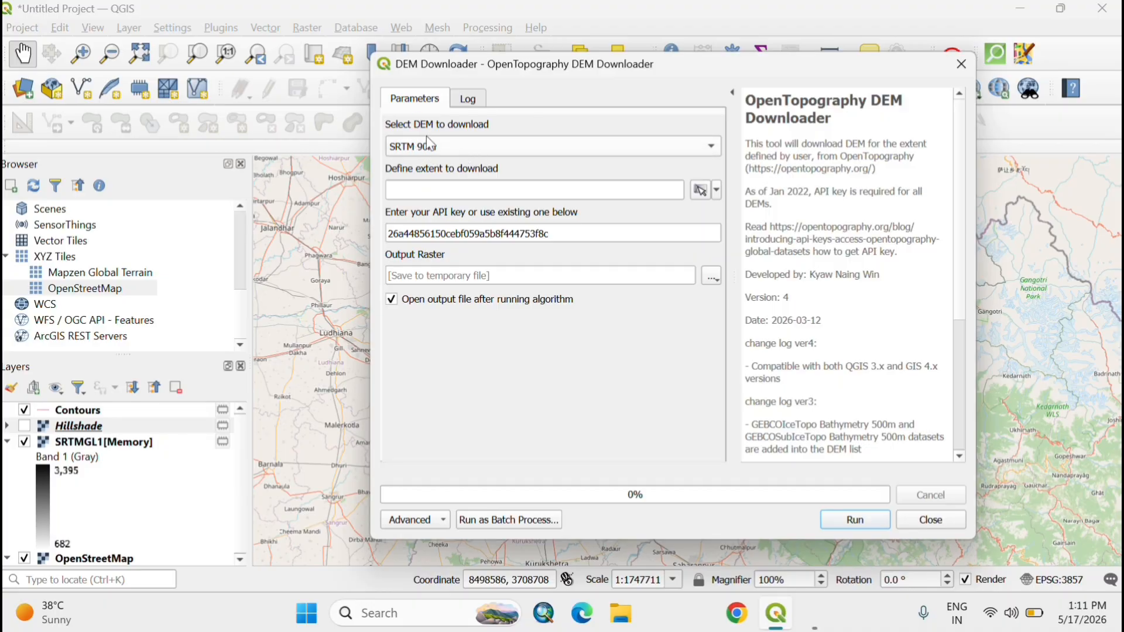
{"action": "left_click", "coordinate": [543, 150]}
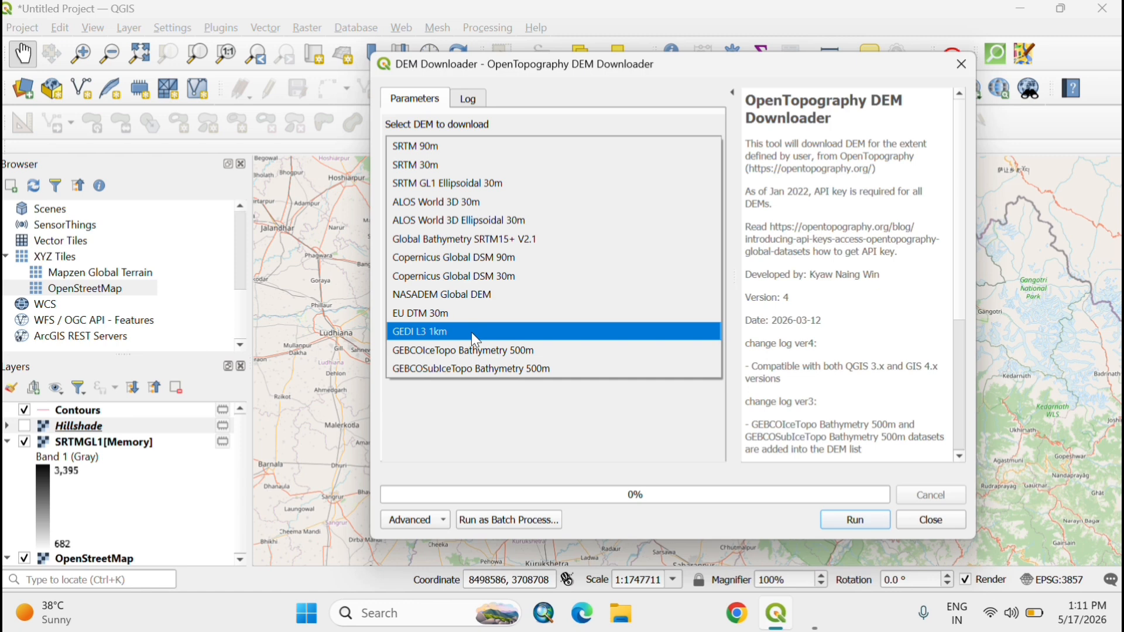
{"action": "left_click", "coordinate": [447, 170]}
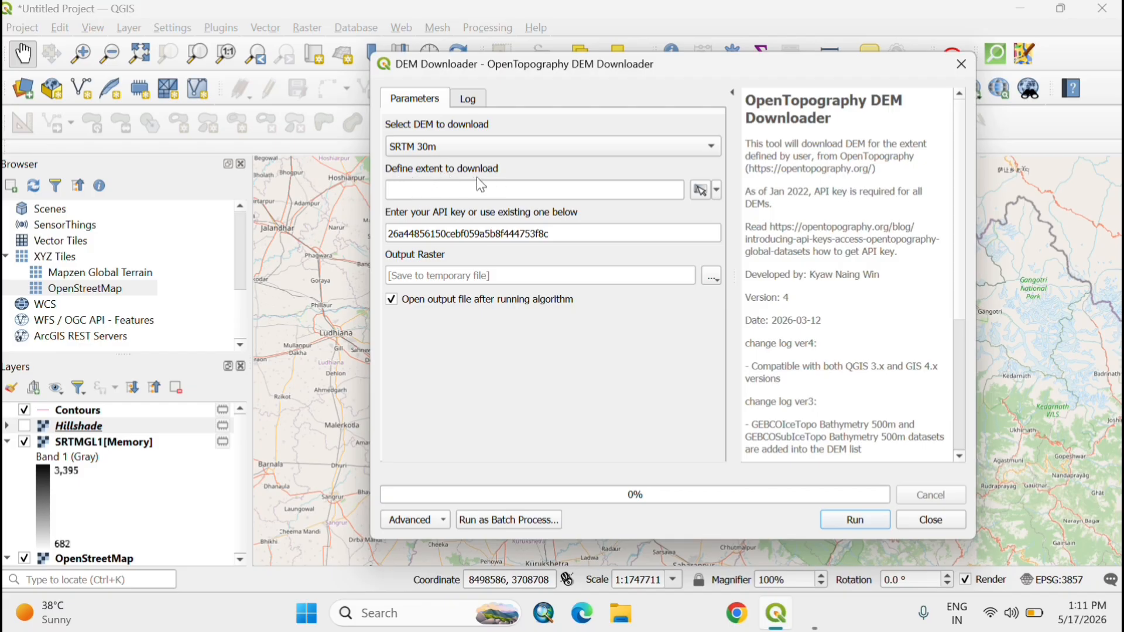
- Define the download extent by drawing a rectangle on the map canvas northwest of the existing raster
{"action": "left_click", "coordinate": [718, 193]}
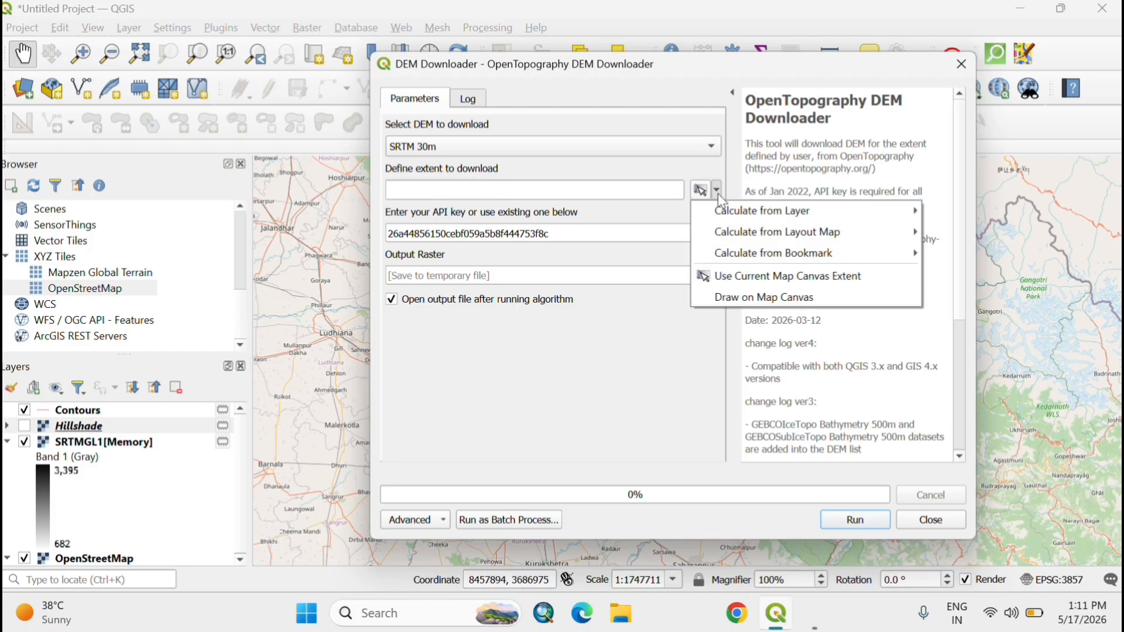
{"action": "left_click", "coordinate": [743, 299]}
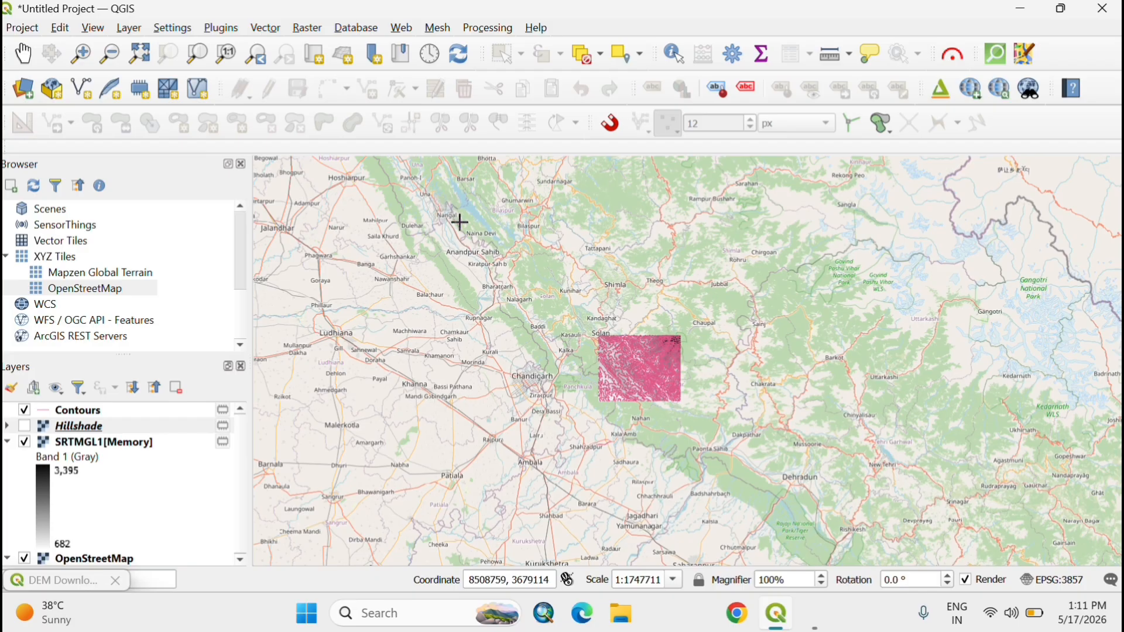
{"action": "left_click_drag", "start_coordinate": [555, 315], "coordinate": [562, 322]}
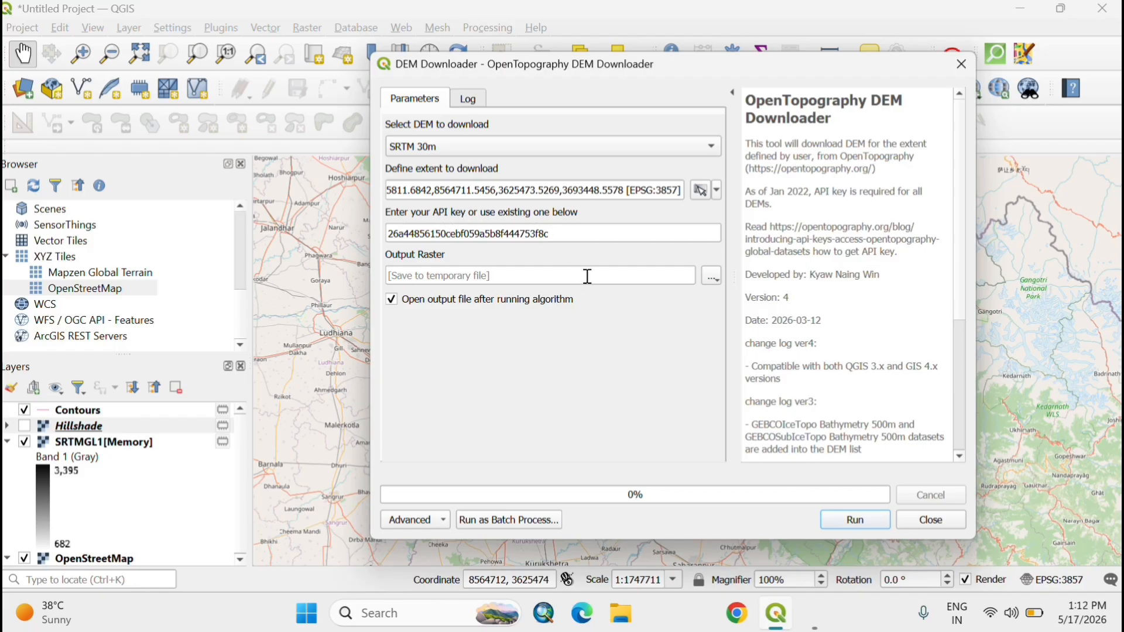
- Switch to Chrome, search Google for "open topography" and open the OpenTopography website
{"action": "left_click", "coordinate": [1021, 8]}
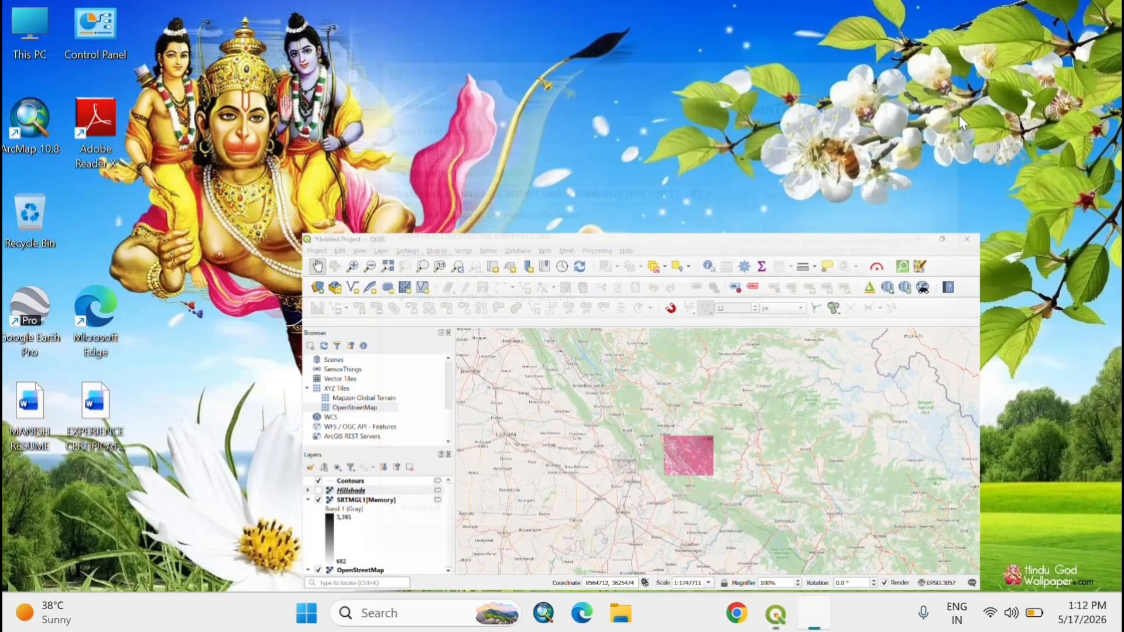
{"action": "left_click", "coordinate": [728, 614]}
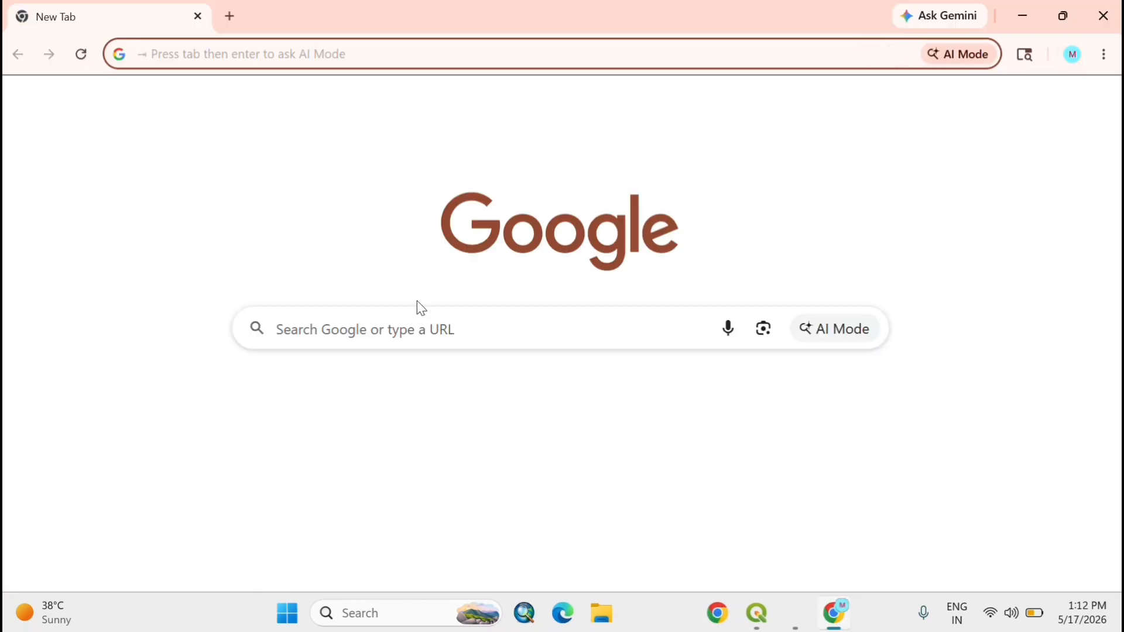
{"action": "left_click", "coordinate": [418, 327]}
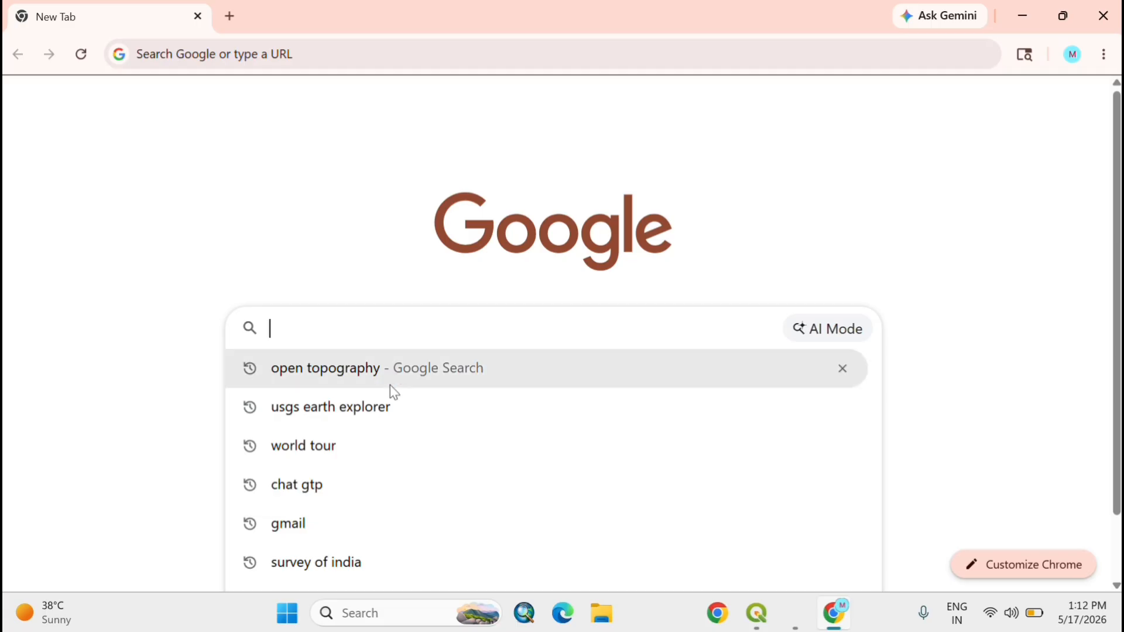
{"action": "left_click", "coordinate": [389, 376]}
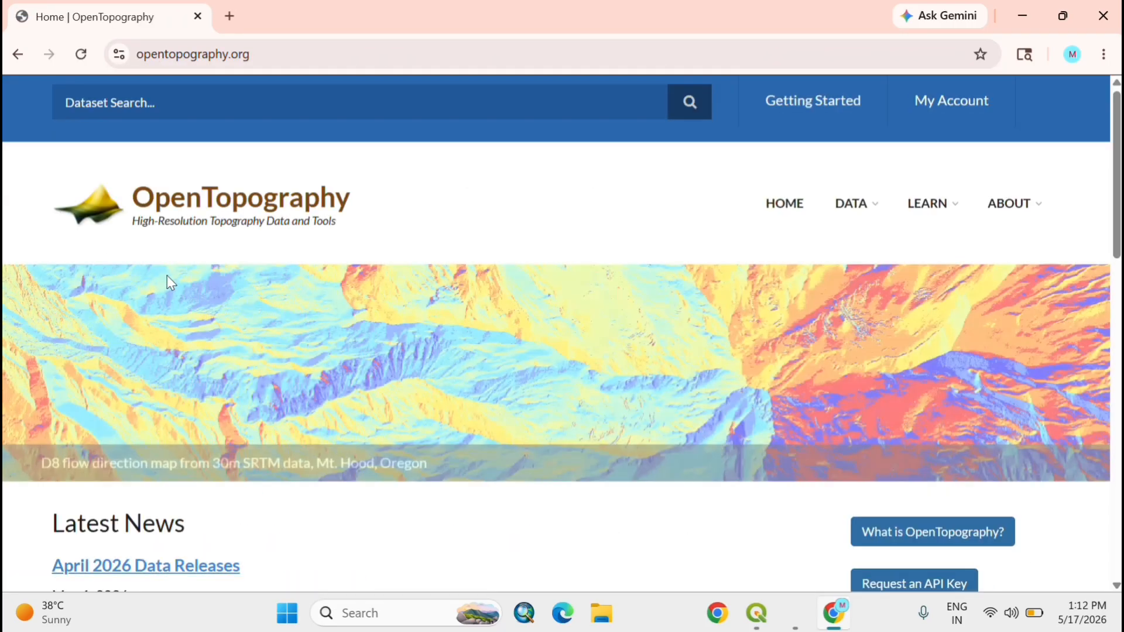
- Request an API key from the OpenTopography home page and bring up its login form
{"action": "scroll", "coordinate": [389, 367], "scroll_direction": "down", "scroll_amount": 1}
{"action": "scroll", "coordinate": [389, 375], "scroll_direction": "down", "scroll_amount": 4}
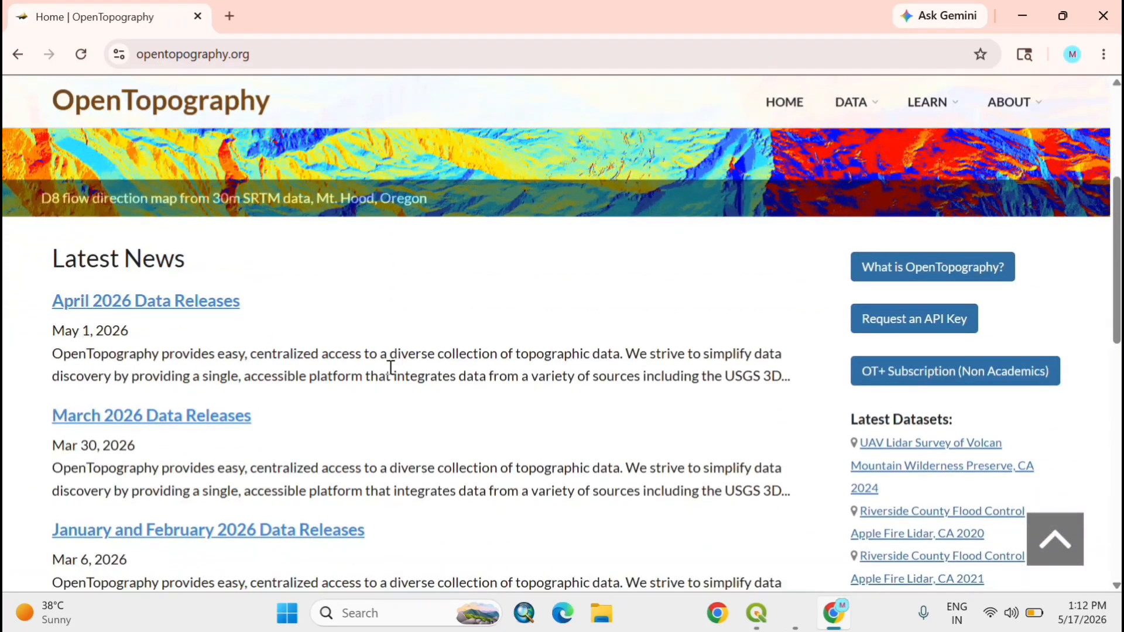
{"action": "left_click", "coordinate": [910, 323]}
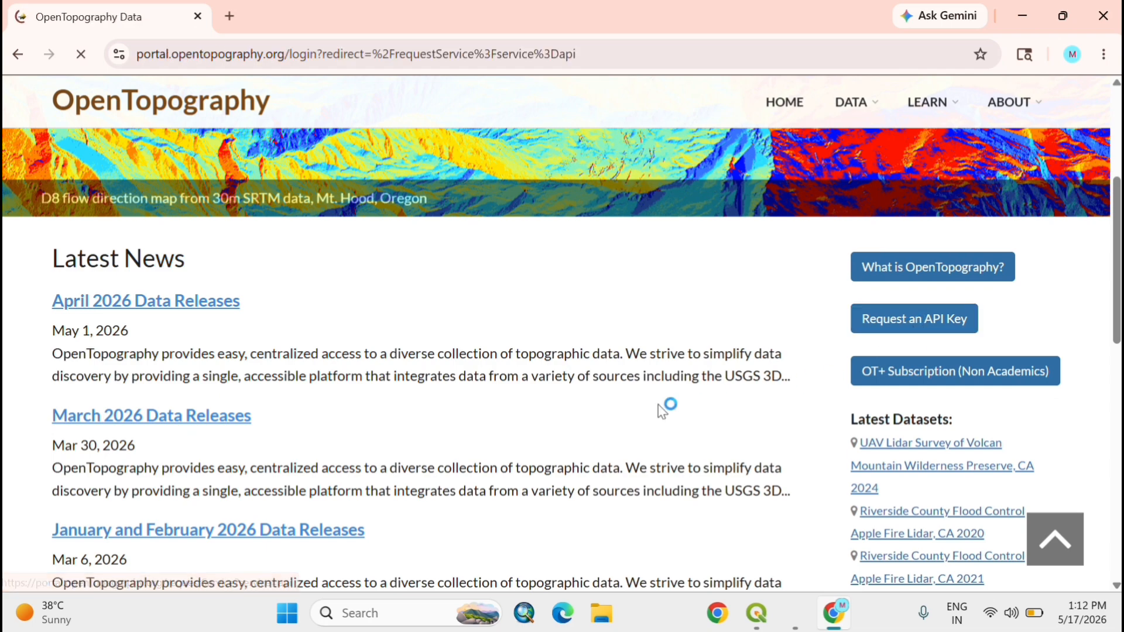
{"action": "scroll", "coordinate": [309, 433], "scroll_direction": "down", "scroll_amount": 4}
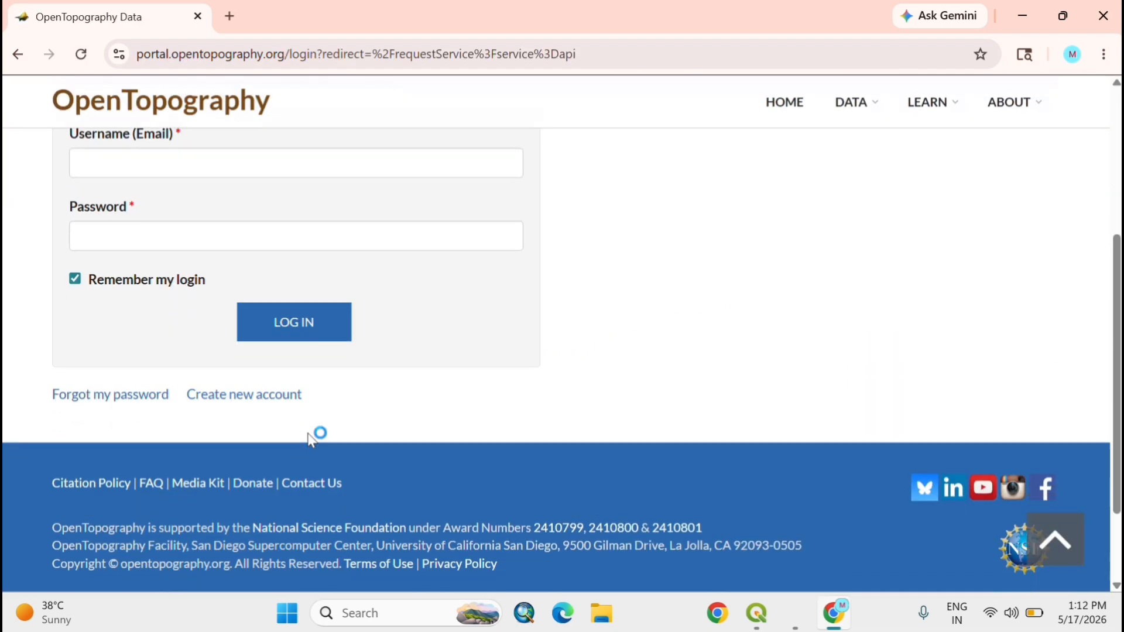
{"action": "scroll", "coordinate": [176, 246], "scroll_direction": "up", "scroll_amount": 2}
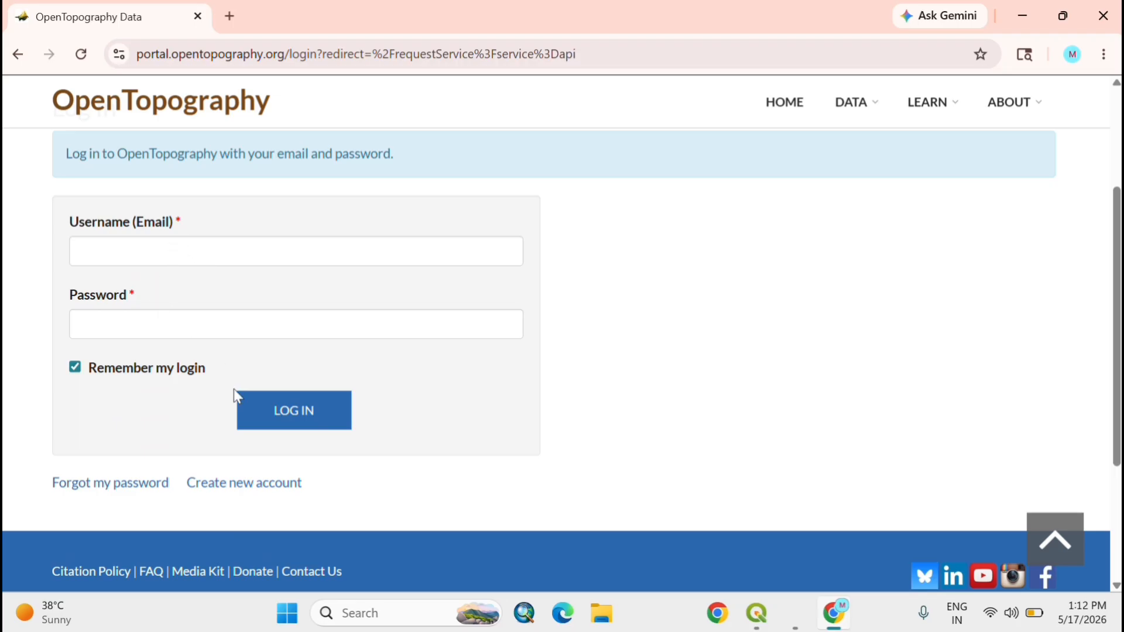
- Open the new account registration form and examine its required fields, affiliation options and terms of use
{"action": "left_click", "coordinate": [216, 484]}
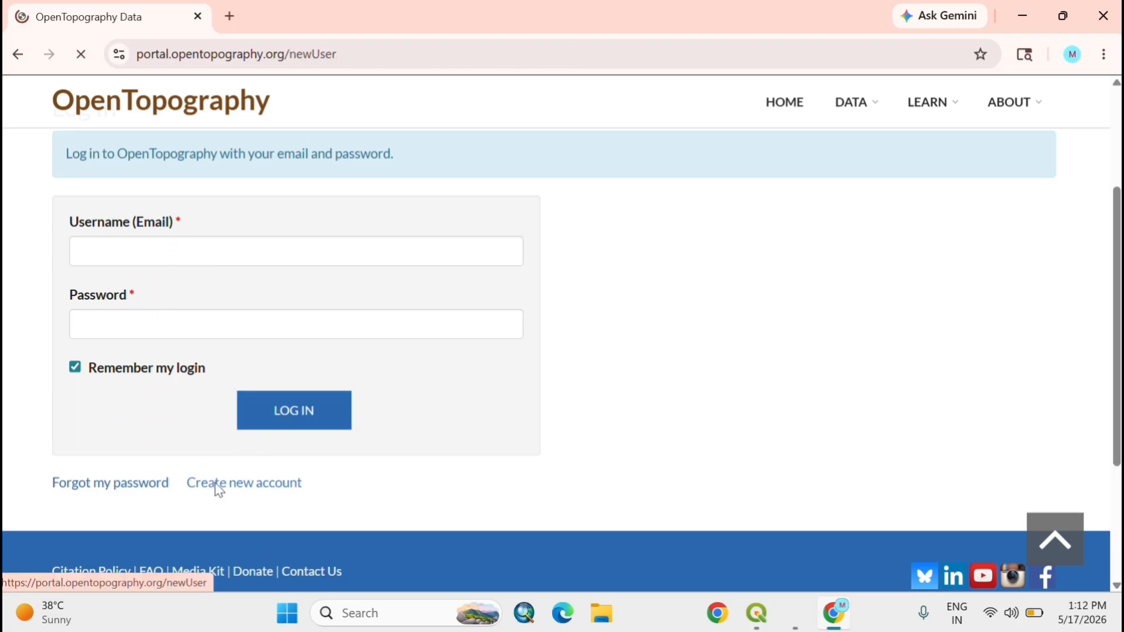
{"action": "scroll", "coordinate": [285, 426], "scroll_direction": "down", "scroll_amount": 3}
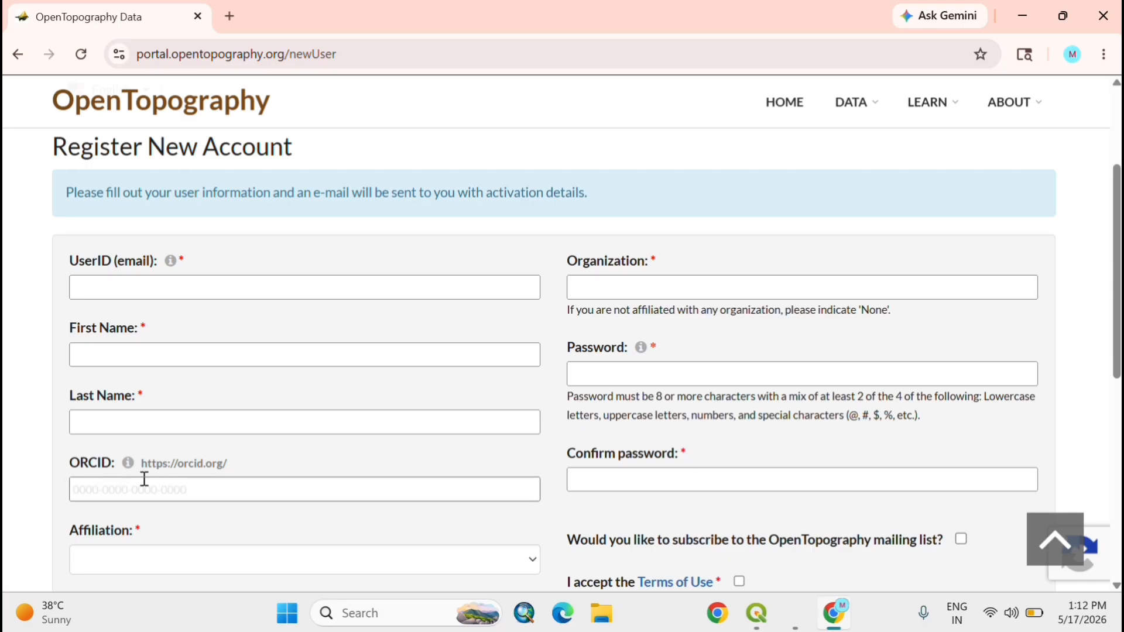
{"action": "scroll", "coordinate": [272, 501], "scroll_direction": "down", "scroll_amount": 2}
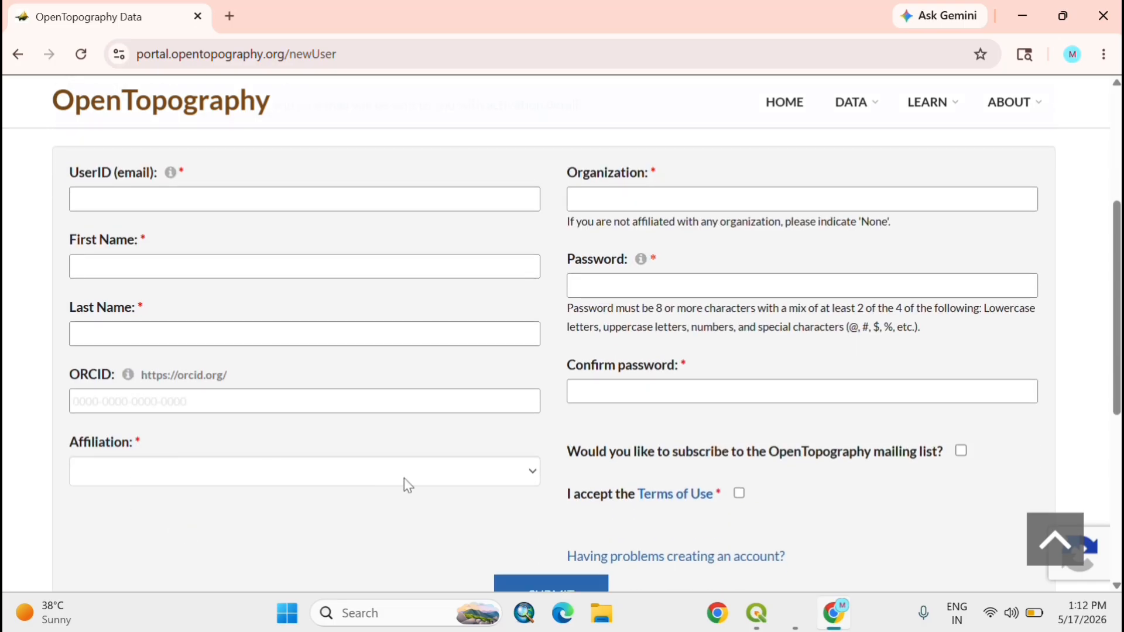
{"action": "left_click", "coordinate": [539, 473]}
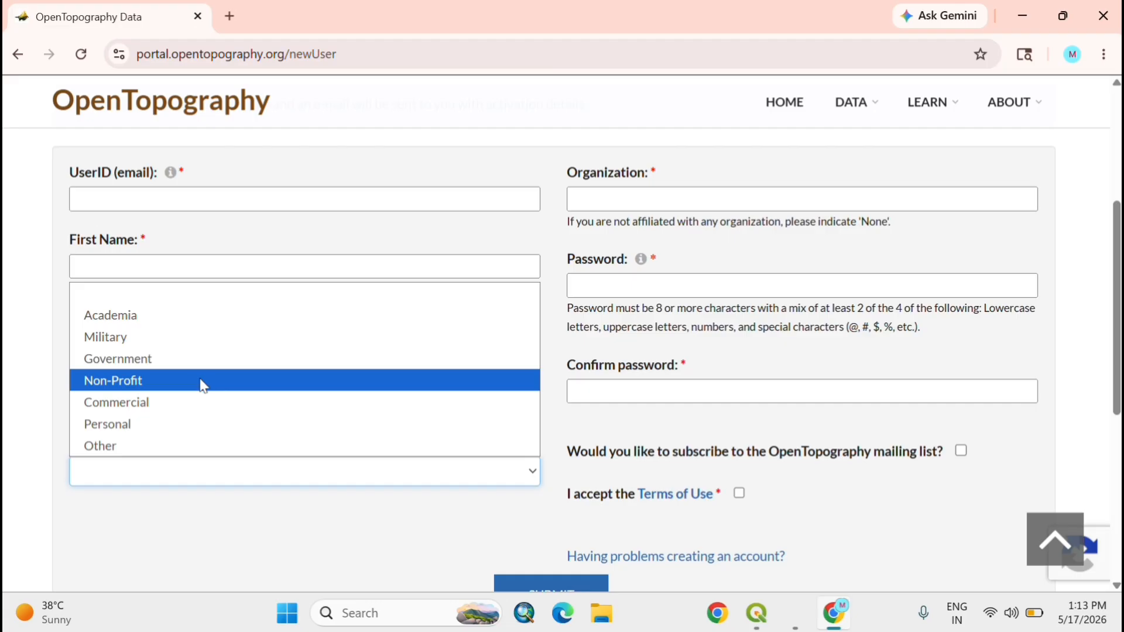
{"action": "left_click", "coordinate": [161, 514]}
{"action": "left_click", "coordinate": [663, 201]}
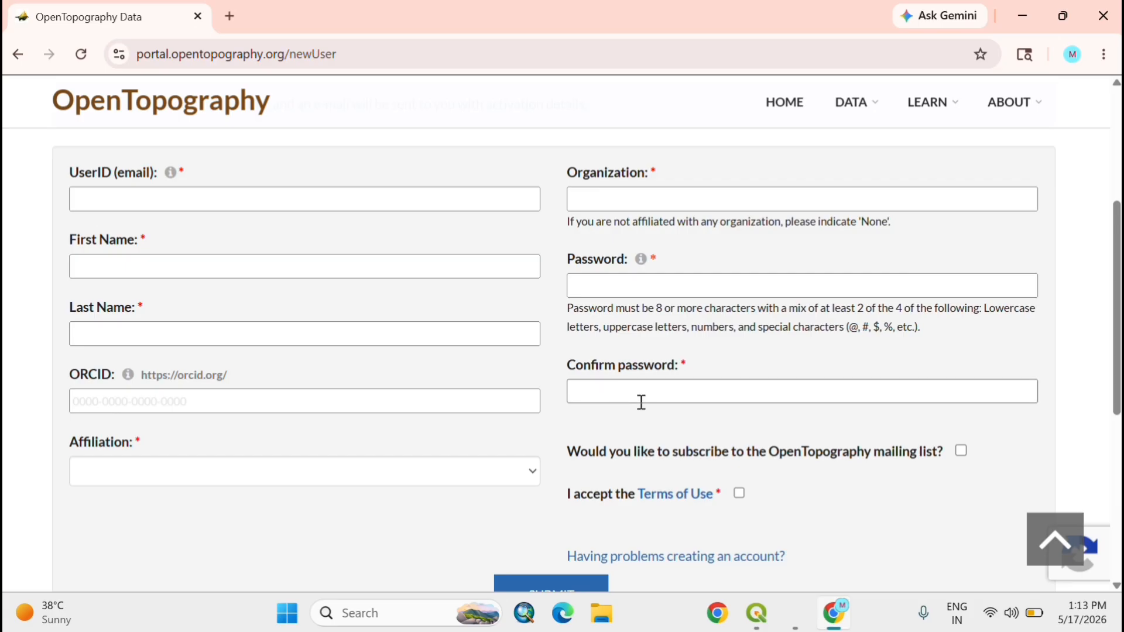
{"action": "scroll", "coordinate": [716, 523], "scroll_direction": "down", "scroll_amount": 1}
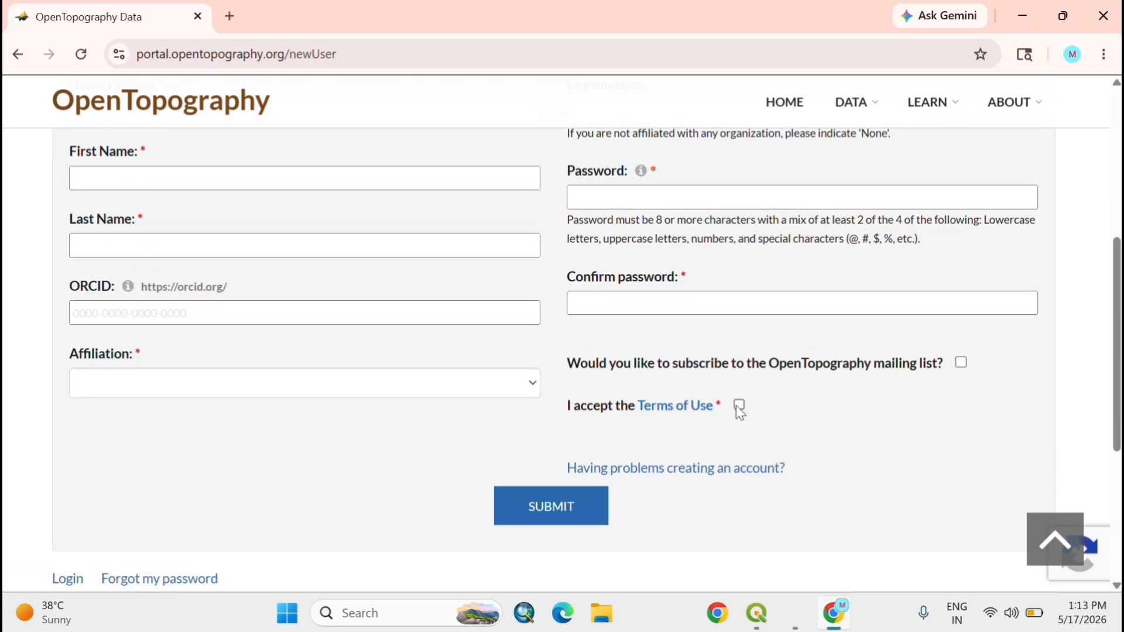
{"action": "left_click", "coordinate": [559, 507]}
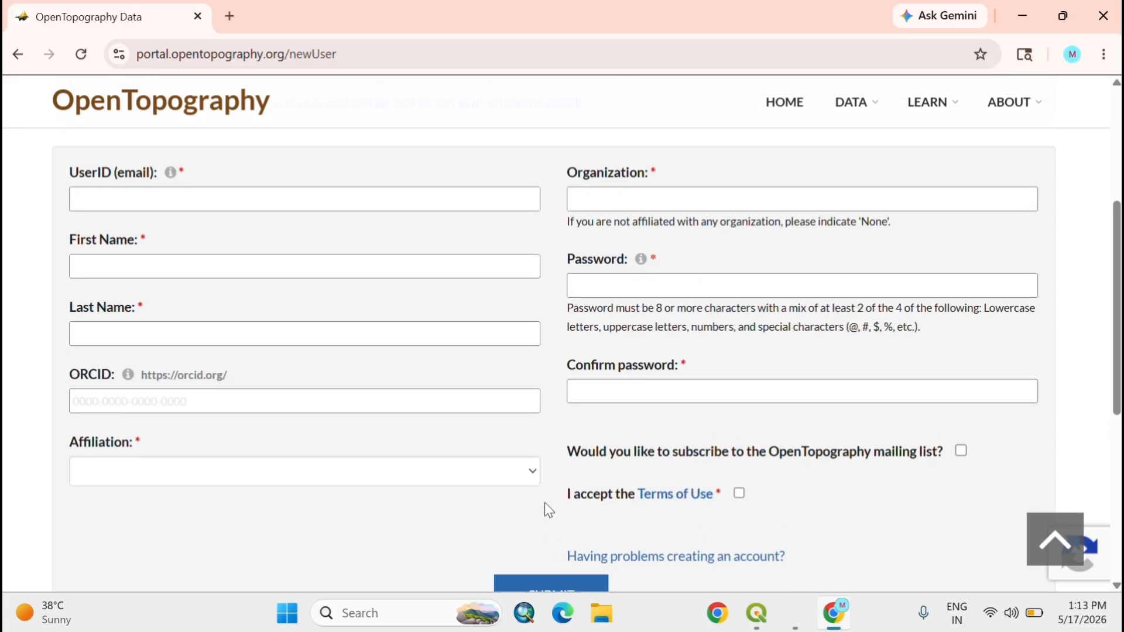
{"action": "scroll", "coordinate": [422, 447], "scroll_direction": "up", "scroll_amount": 3}
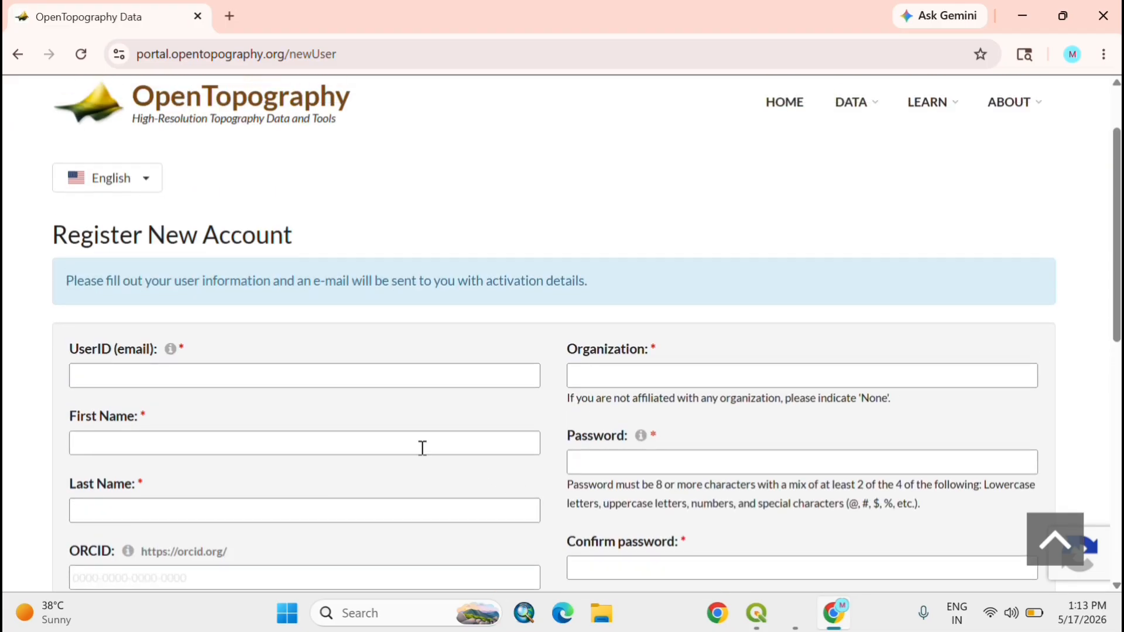
{"action": "scroll", "coordinate": [258, 342], "scroll_direction": "down", "scroll_amount": 6}
- Return to the login page and log in to OpenTopography with the account e-mail and password
{"action": "left_click", "coordinate": [70, 493]}
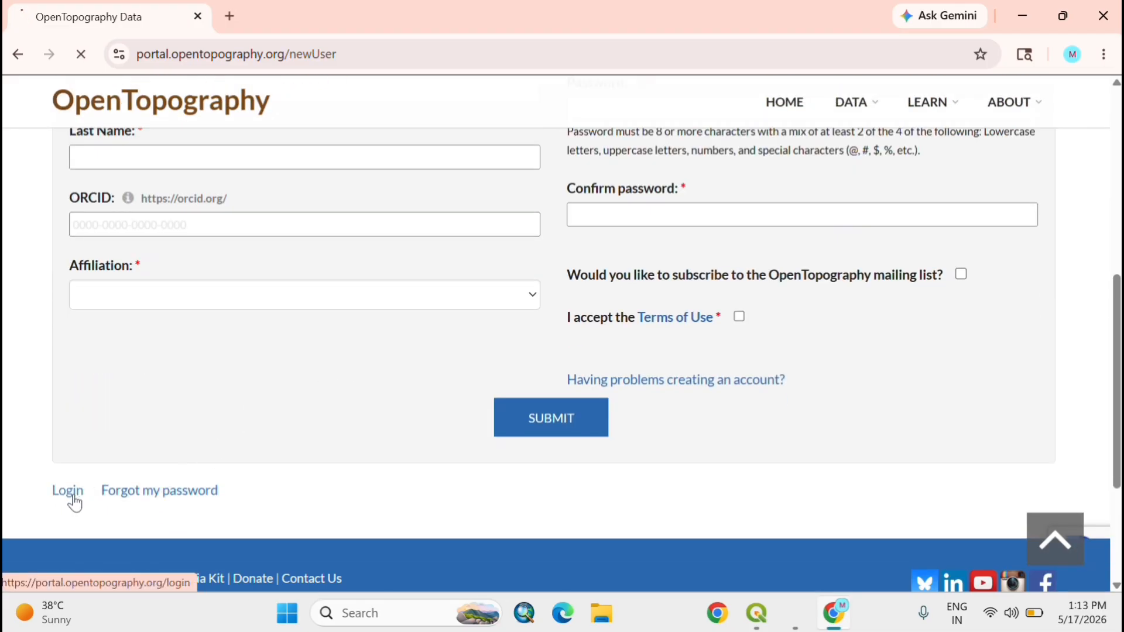
{"action": "scroll", "coordinate": [164, 363], "scroll_direction": "down", "scroll_amount": 3}
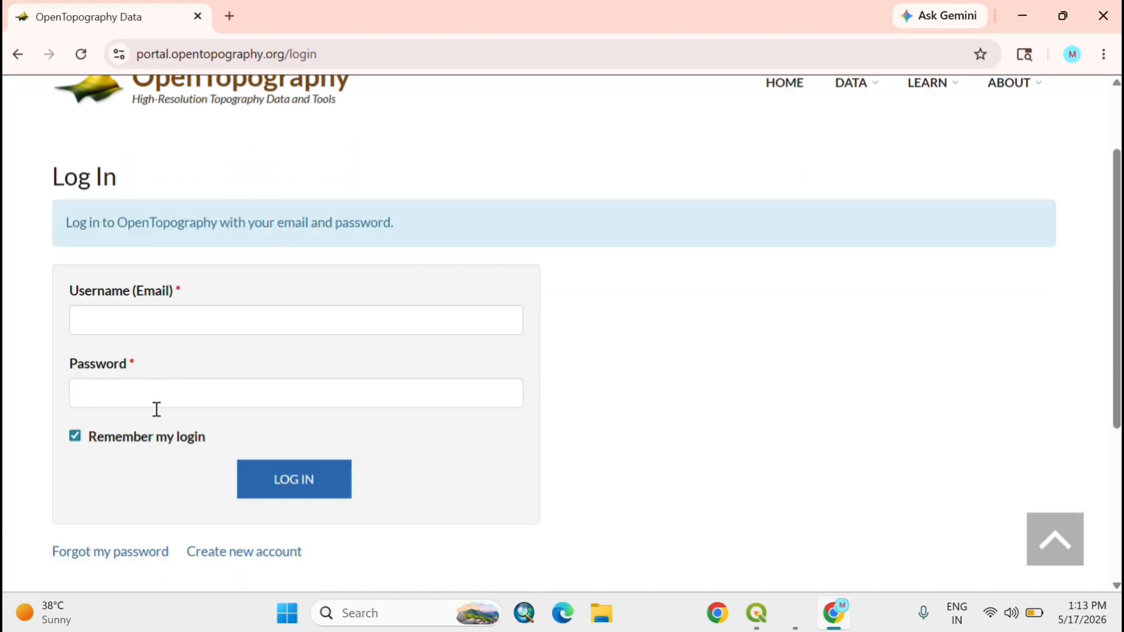
{"action": "left_click", "coordinate": [187, 256]}
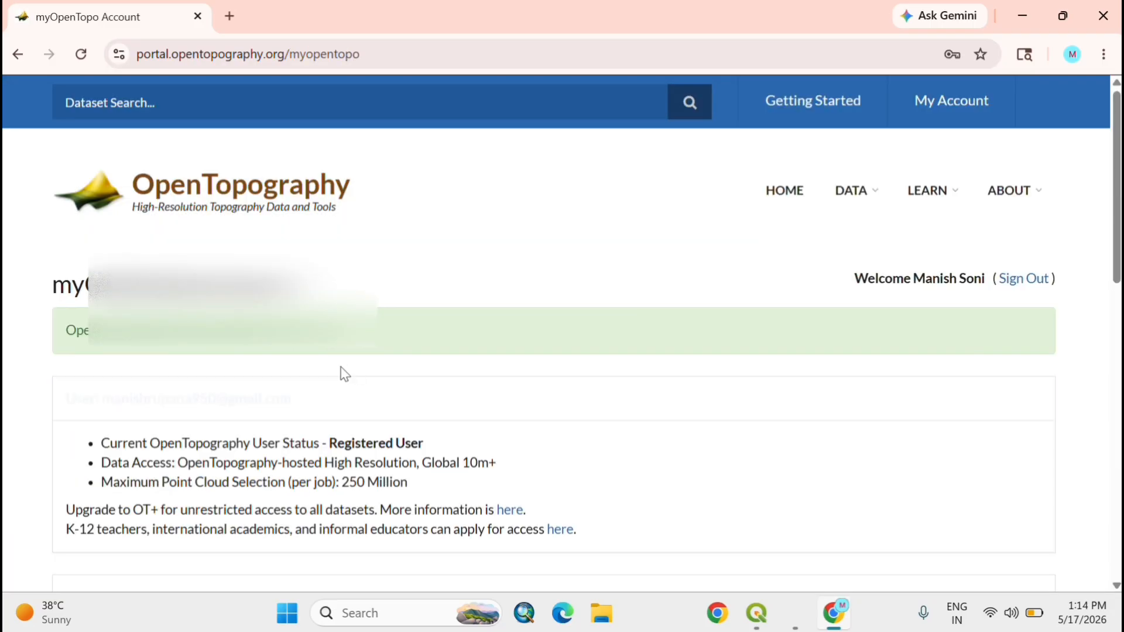
- Find the API Key section on the account page and select the whole API key for copying
{"action": "scroll", "coordinate": [346, 415], "scroll_direction": "down", "scroll_amount": 3}
{"action": "scroll", "coordinate": [387, 408], "scroll_direction": "down", "scroll_amount": 6}
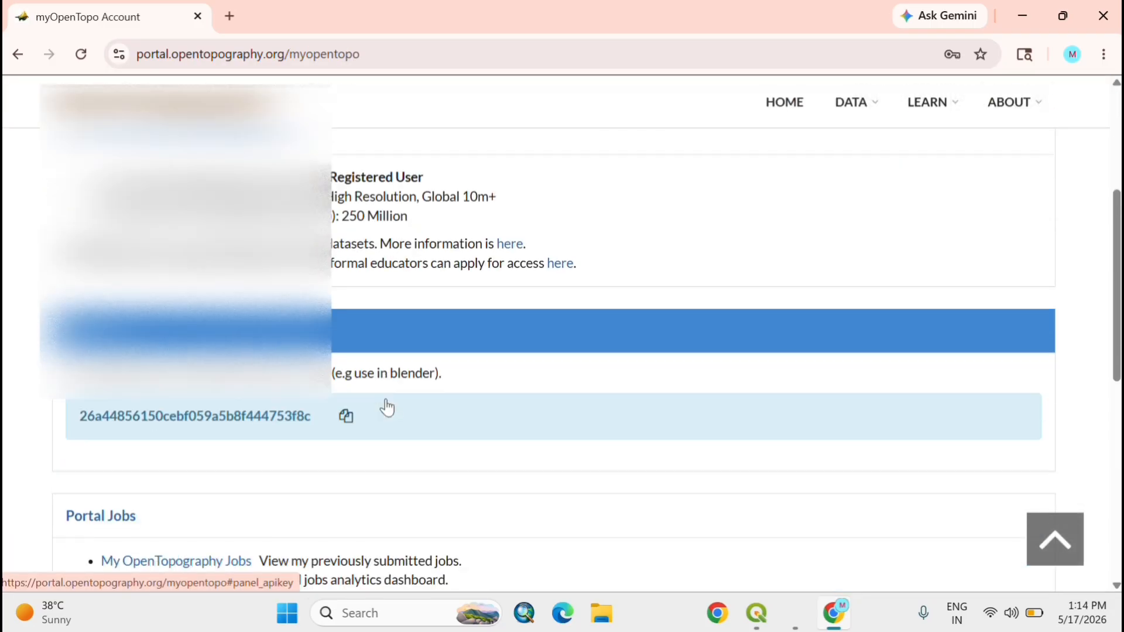
{"action": "scroll", "coordinate": [387, 409], "scroll_direction": "up", "scroll_amount": 3}
{"action": "scroll", "coordinate": [387, 408], "scroll_direction": "up", "scroll_amount": 3}
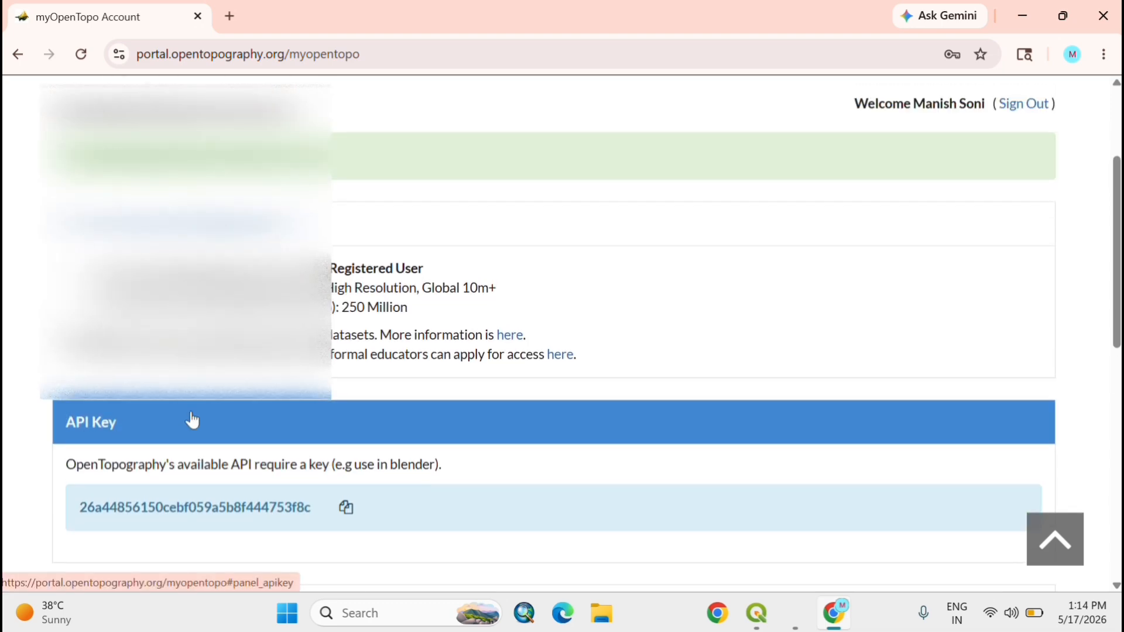
{"action": "scroll", "coordinate": [190, 420], "scroll_direction": "up", "scroll_amount": 2}
{"action": "scroll", "coordinate": [190, 421], "scroll_direction": "down", "scroll_amount": 2}
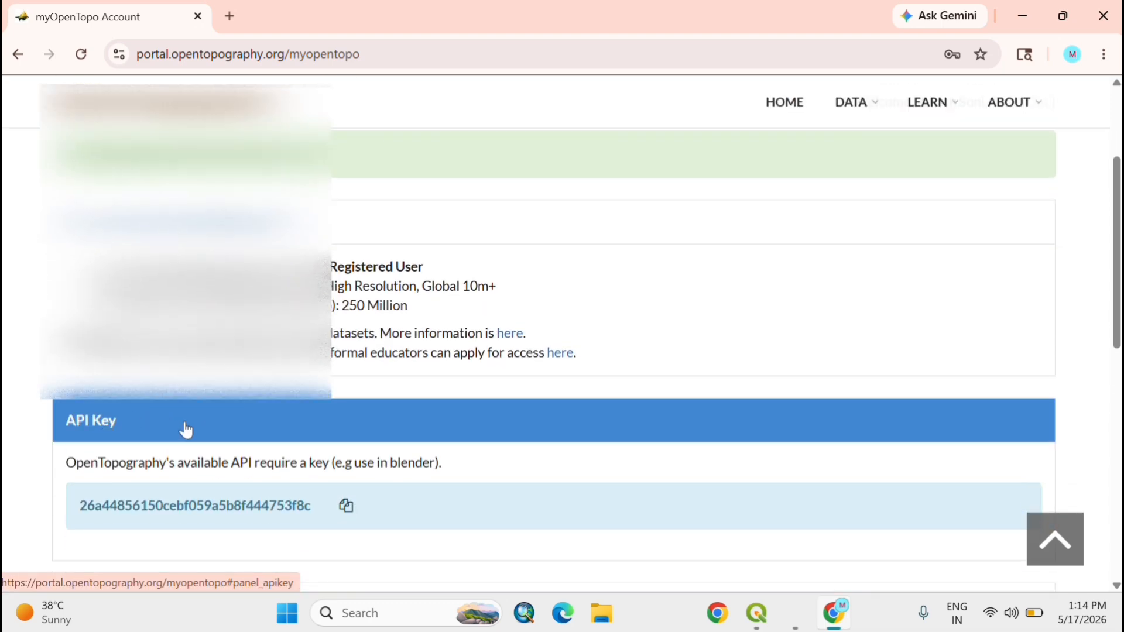
{"action": "scroll", "coordinate": [186, 429], "scroll_direction": "down", "scroll_amount": 2}
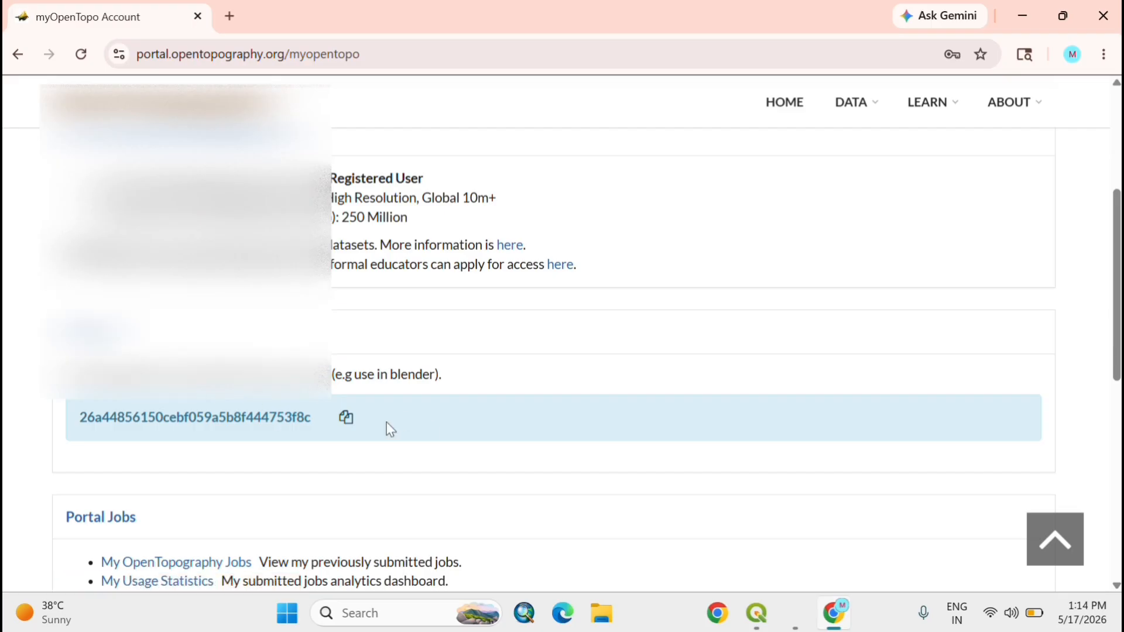
{"action": "left_click_drag", "start_coordinate": [310, 422], "coordinate": [65, 430]}
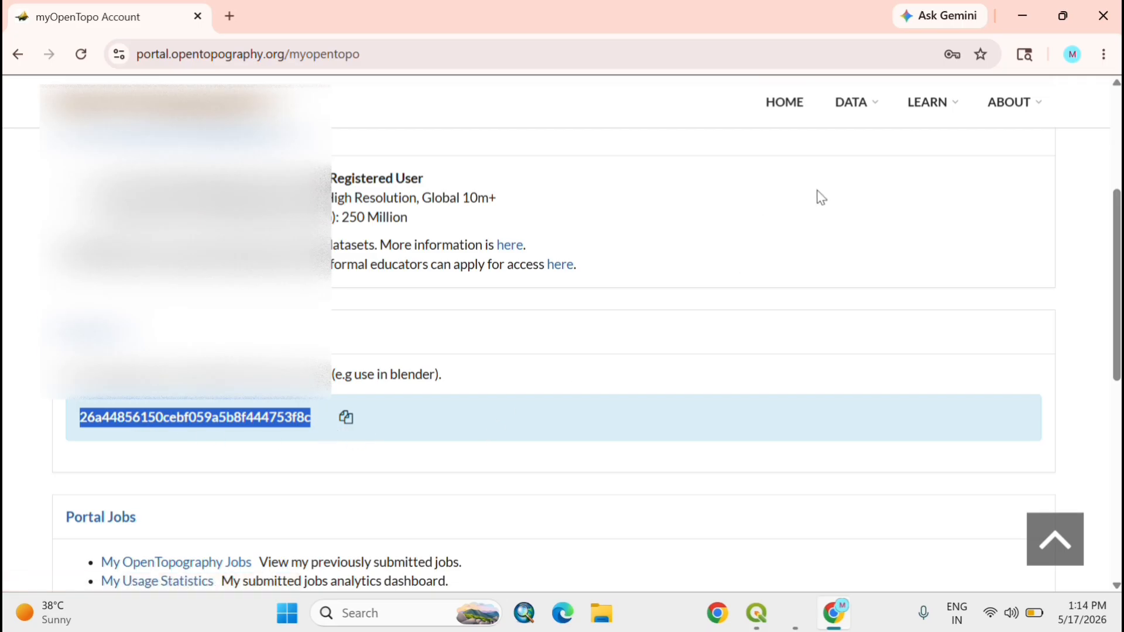
- Switch back to QGIS and make sure the DEM Downloader's API key field holds the OpenTopography API key
{"action": "left_click", "coordinate": [1024, 15]}
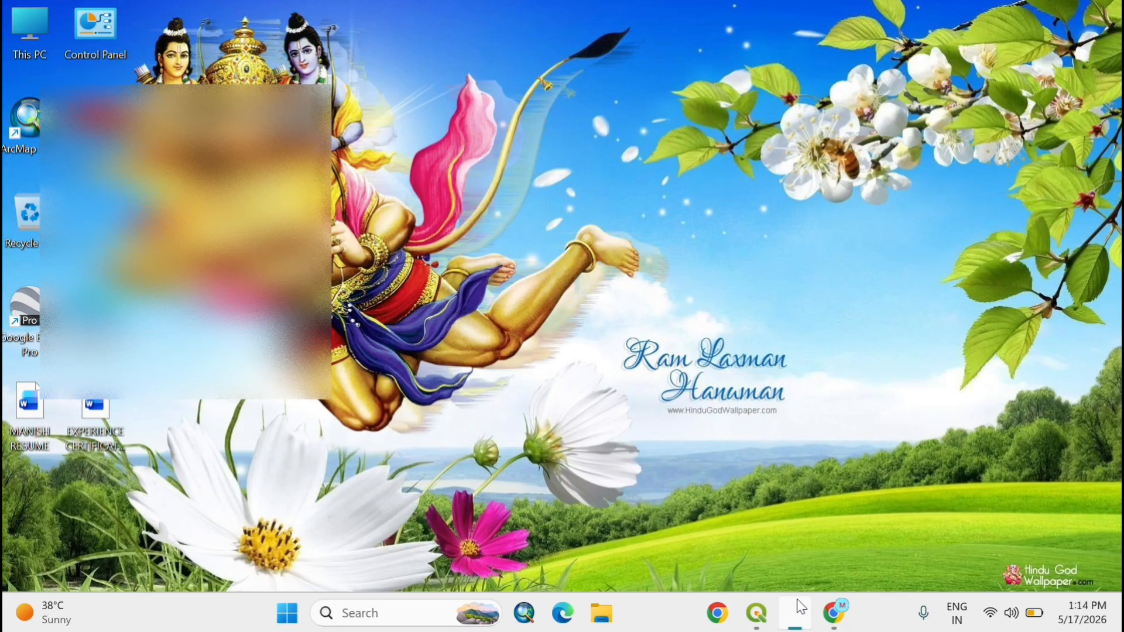
{"action": "left_click", "coordinate": [751, 546]}
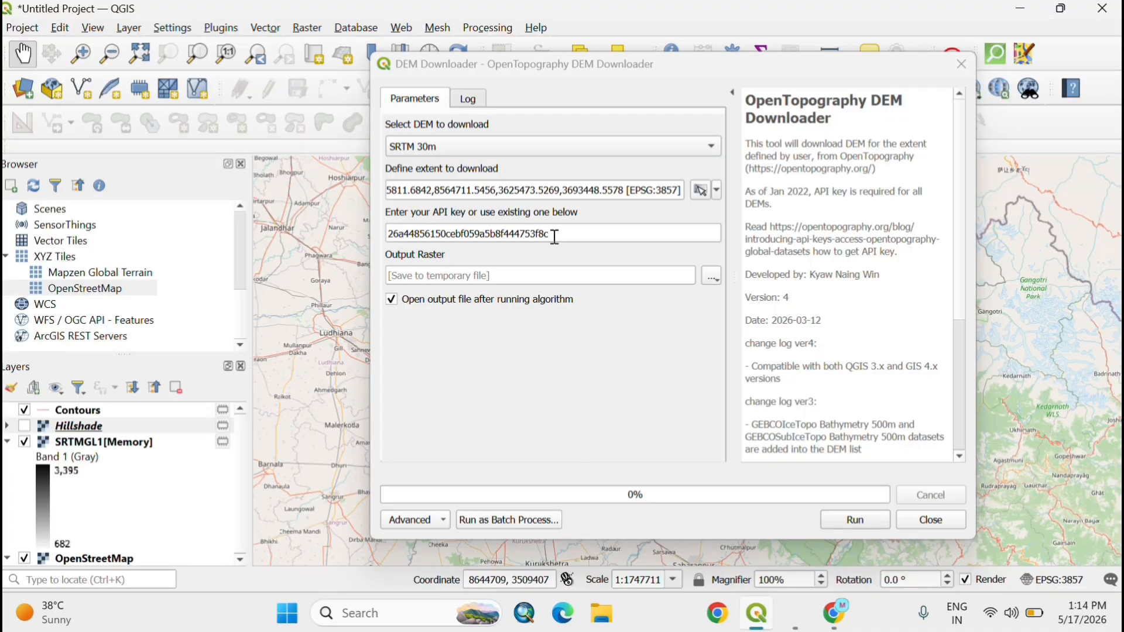
{"action": "left_click_drag", "start_coordinate": [555, 239], "coordinate": [332, 238]}
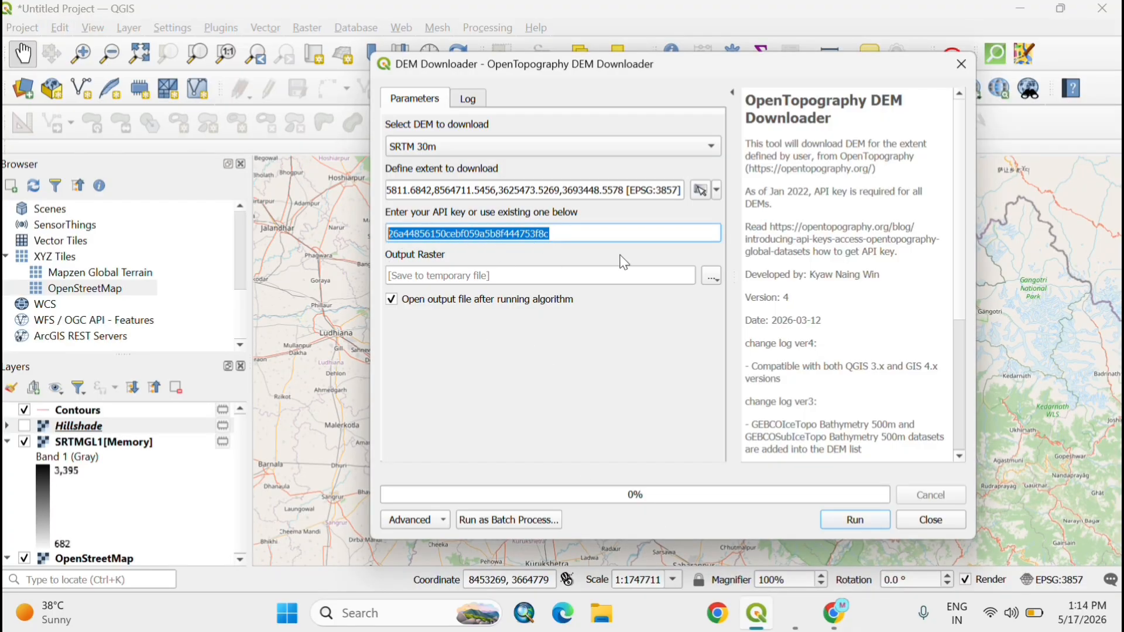
{"action": "left_click", "coordinate": [580, 232]}
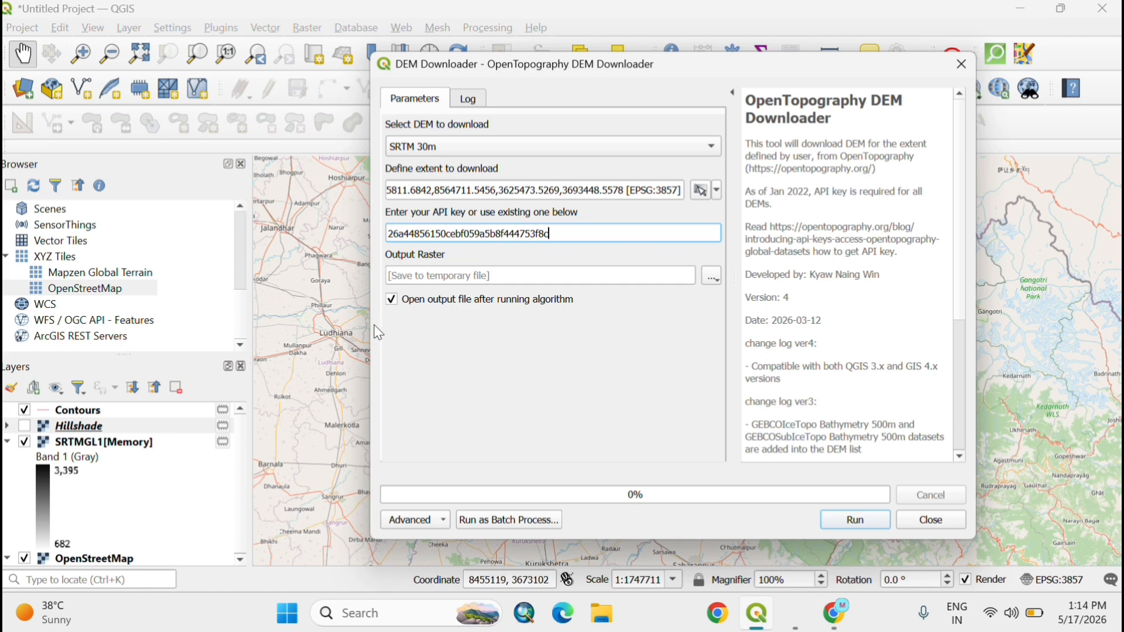
- Keep the output raster as a temporary file, run the SRTM 30m download and close the DEM Downloader
{"action": "left_click", "coordinate": [712, 276]}
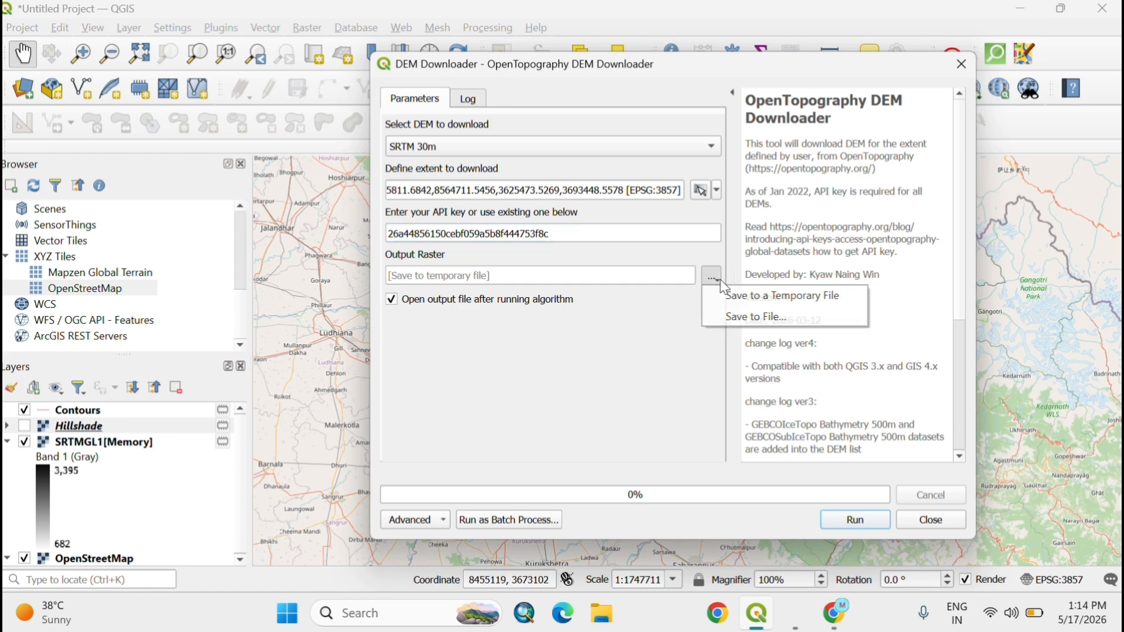
{"action": "left_click", "coordinate": [759, 305]}
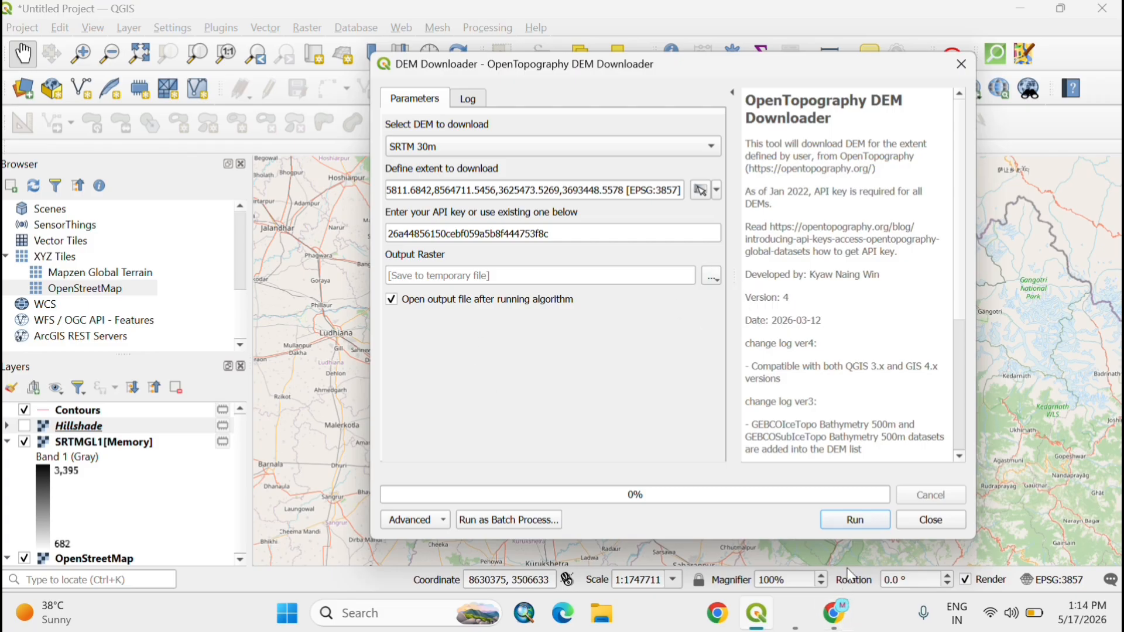
{"action": "left_click", "coordinate": [853, 521]}
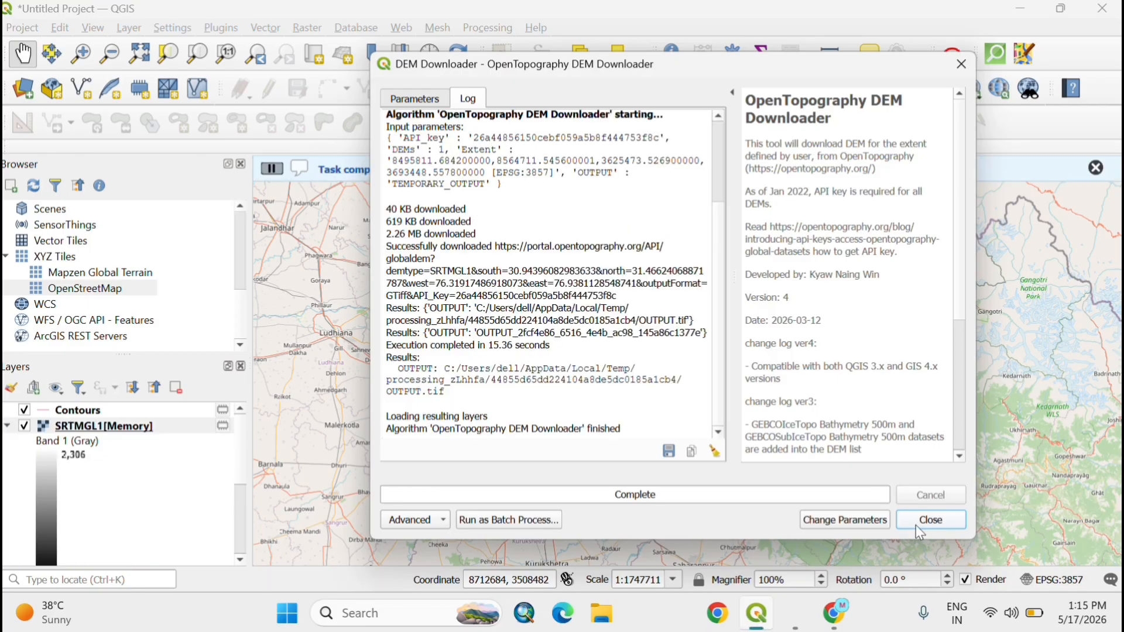
{"action": "left_click", "coordinate": [917, 523]}
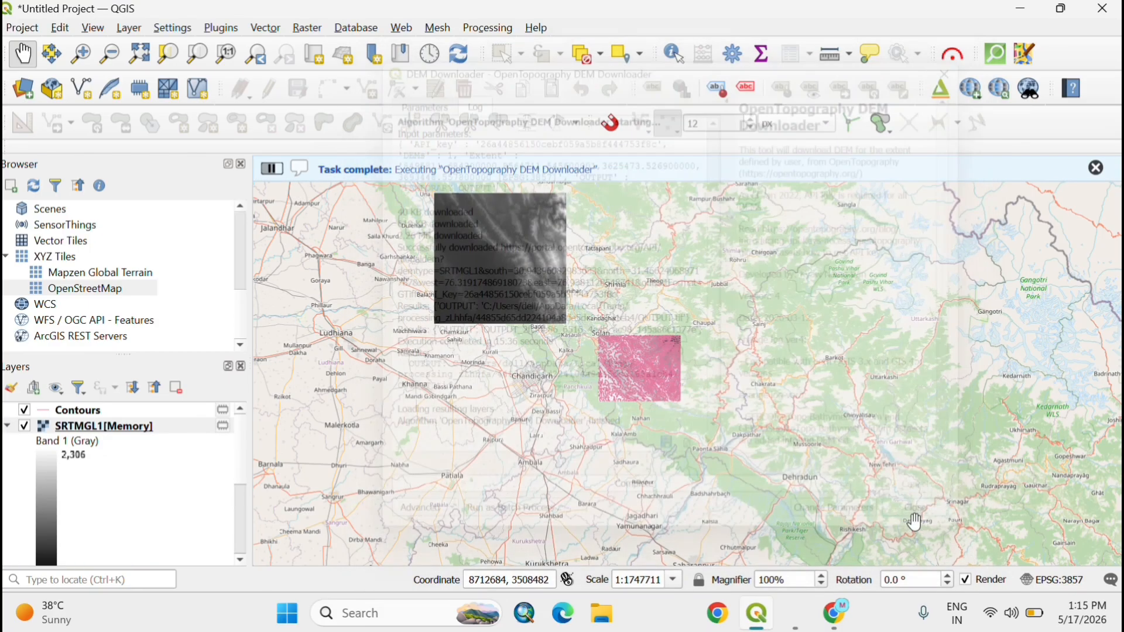
- Dismiss the completion message and examine the downloaded DEM's coverage and terrain detail on the map canvas
{"action": "left_click", "coordinate": [1096, 168]}
{"action": "scroll", "coordinate": [389, 278], "scroll_direction": "up", "scroll_amount": 1}
{"action": "left_click_drag", "start_coordinate": [498, 285], "coordinate": [516, 440]}
{"action": "scroll", "coordinate": [564, 371], "scroll_direction": "up", "scroll_amount": 1}
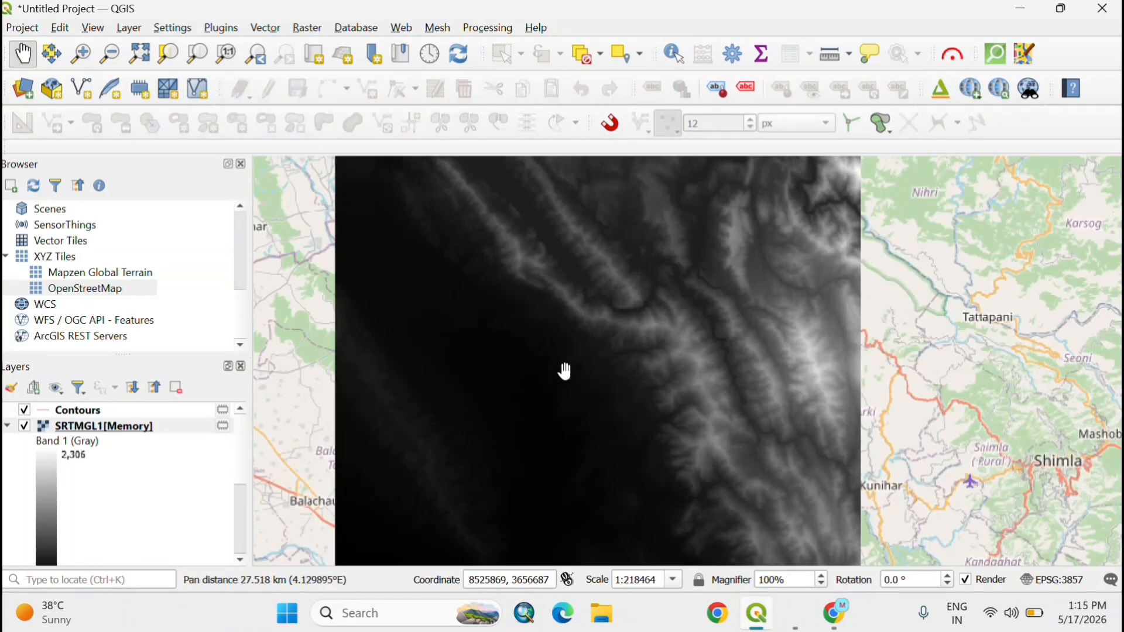
{"action": "scroll", "coordinate": [512, 381], "scroll_direction": "up", "scroll_amount": 1}
{"action": "scroll", "coordinate": [721, 411], "scroll_direction": "down", "scroll_amount": 2}
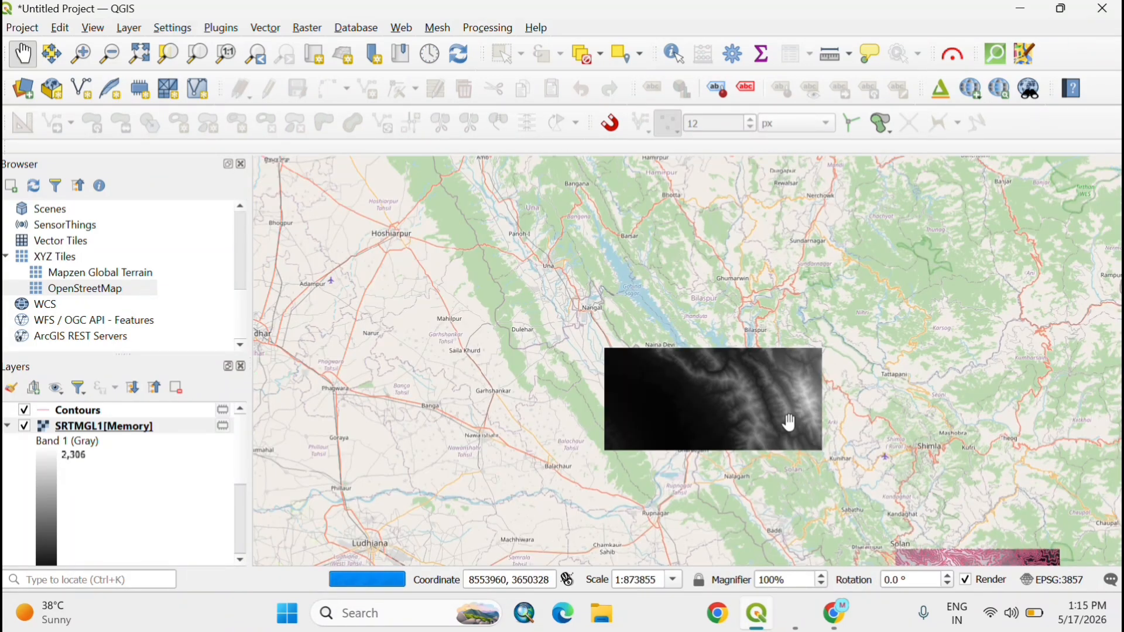
{"action": "scroll", "coordinate": [788, 422], "scroll_direction": "up", "scroll_amount": 2}
{"action": "scroll", "coordinate": [748, 413], "scroll_direction": "down", "scroll_amount": 1}
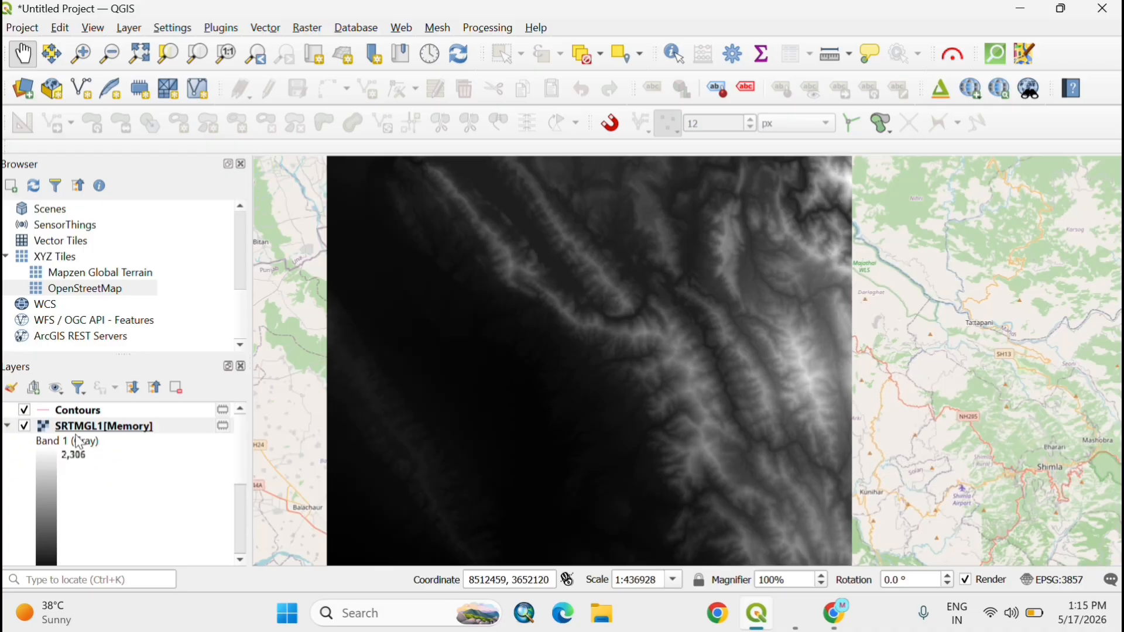
- Render the upper SRTMGL1 DEM layer as singleband pseudocolor with the Viridis color ramp and apply the style
{"action": "right_click", "coordinate": [87, 433]}
{"action": "left_click", "coordinate": [115, 430]}
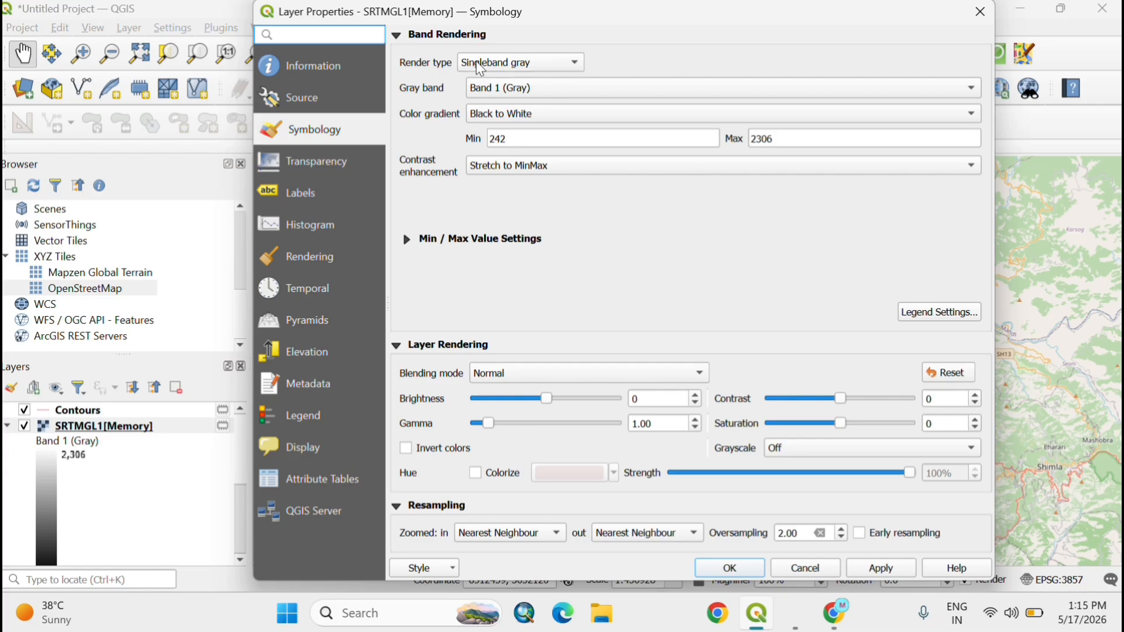
{"action": "left_click", "coordinate": [504, 65]}
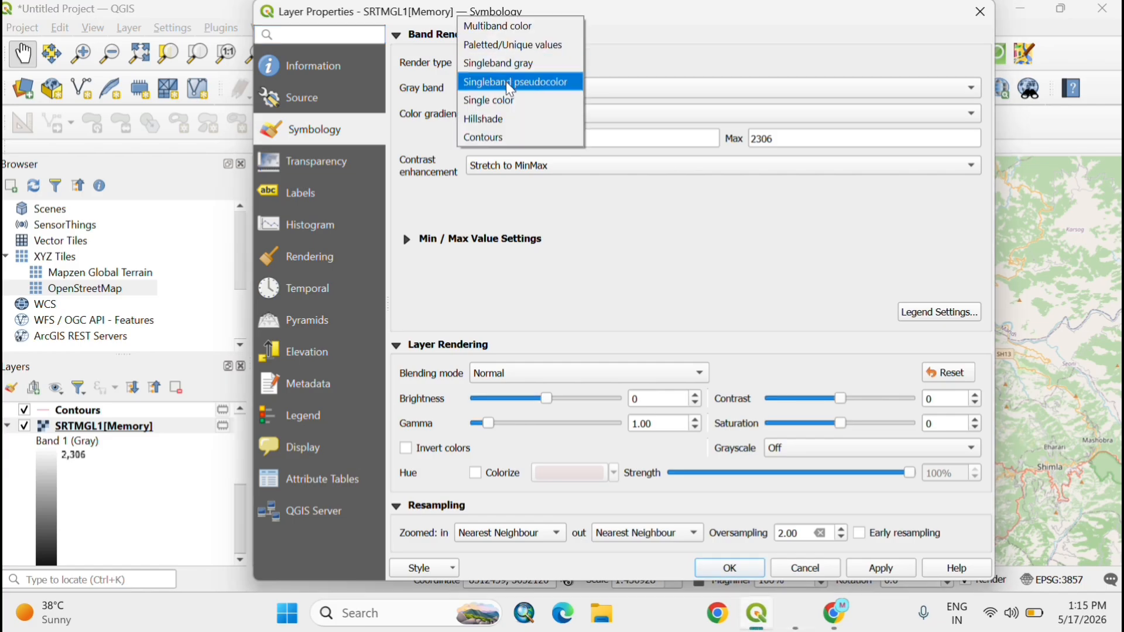
{"action": "left_click", "coordinate": [508, 84]}
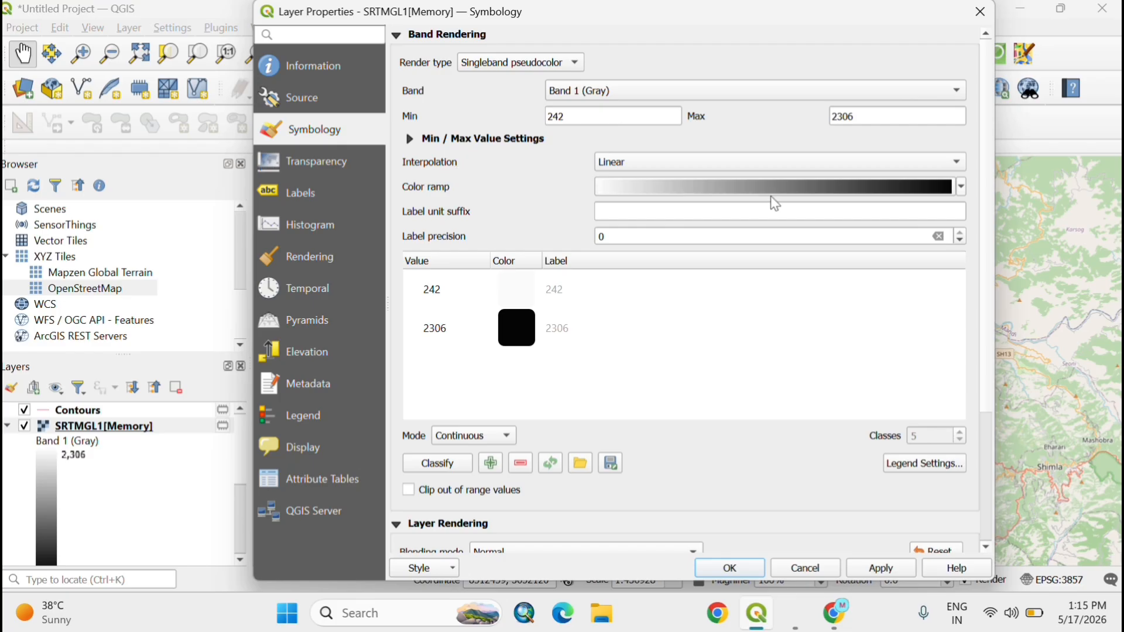
{"action": "left_click", "coordinate": [961, 187]}
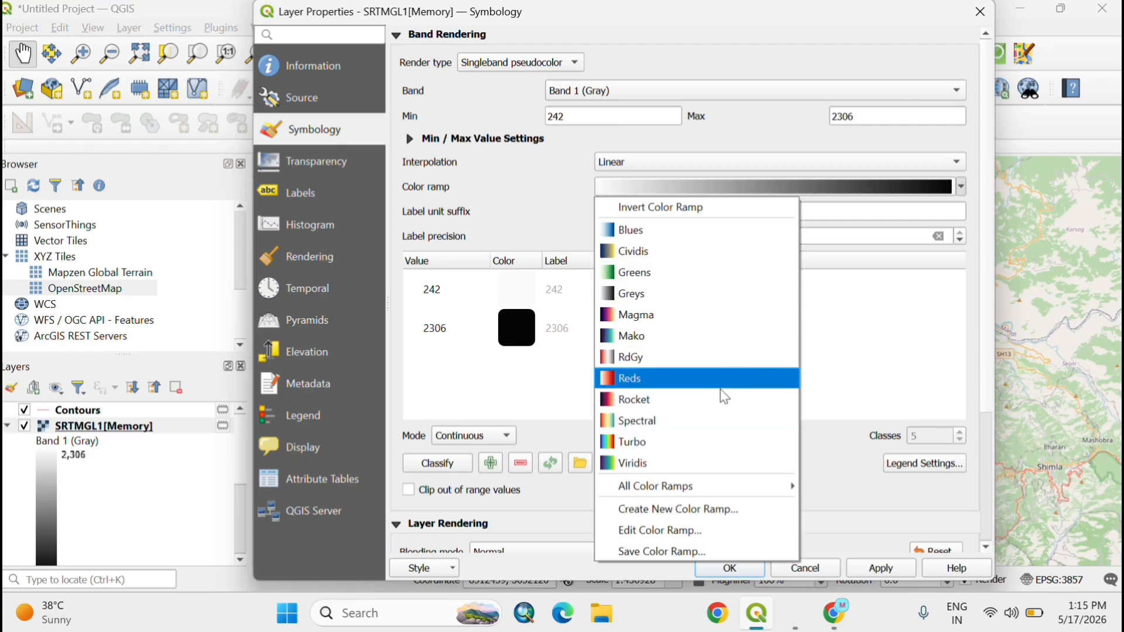
{"action": "left_click", "coordinate": [654, 465]}
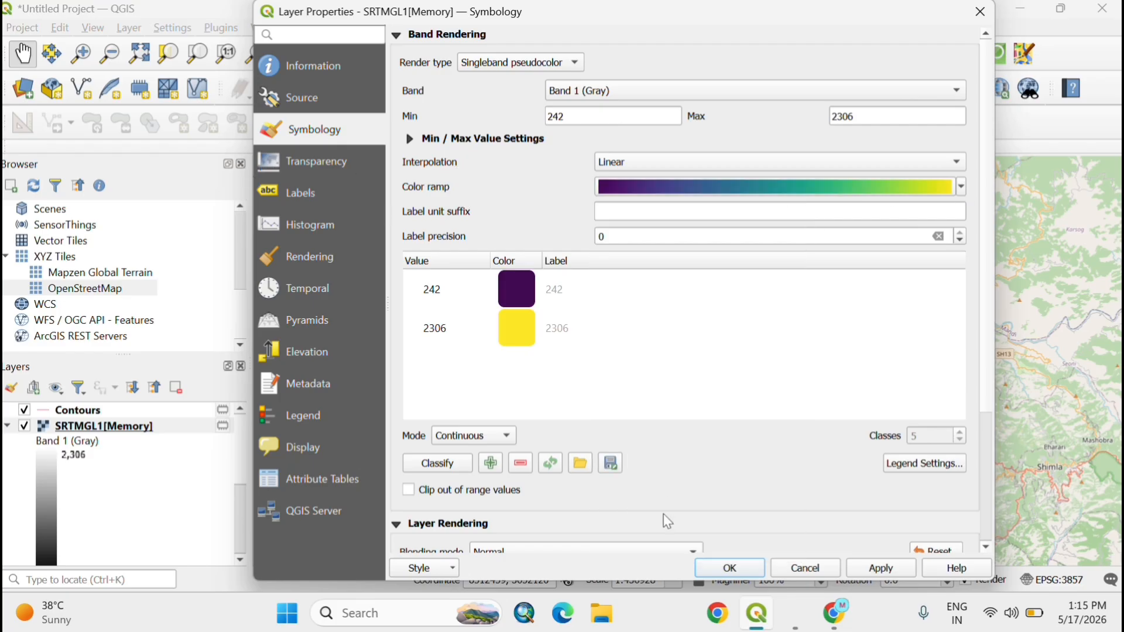
{"action": "left_click", "coordinate": [879, 565]}
{"action": "left_click", "coordinate": [747, 565]}
- Generate a hillshade from the SRTMGL1 DEM with Z factor 1, scale 1, light azimuth 315 and altitude 45
{"action": "scroll", "coordinate": [650, 410], "scroll_direction": "down", "scroll_amount": 1}
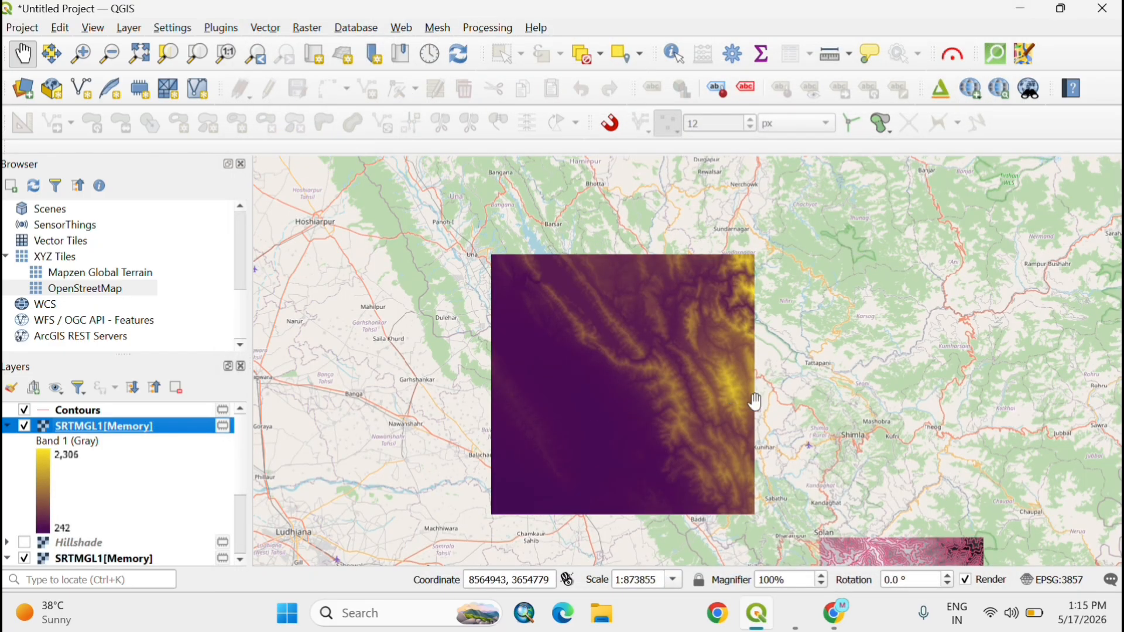
{"action": "left_click_drag", "start_coordinate": [715, 477], "coordinate": [778, 388]}
{"action": "left_click_drag", "start_coordinate": [597, 319], "coordinate": [610, 394]}
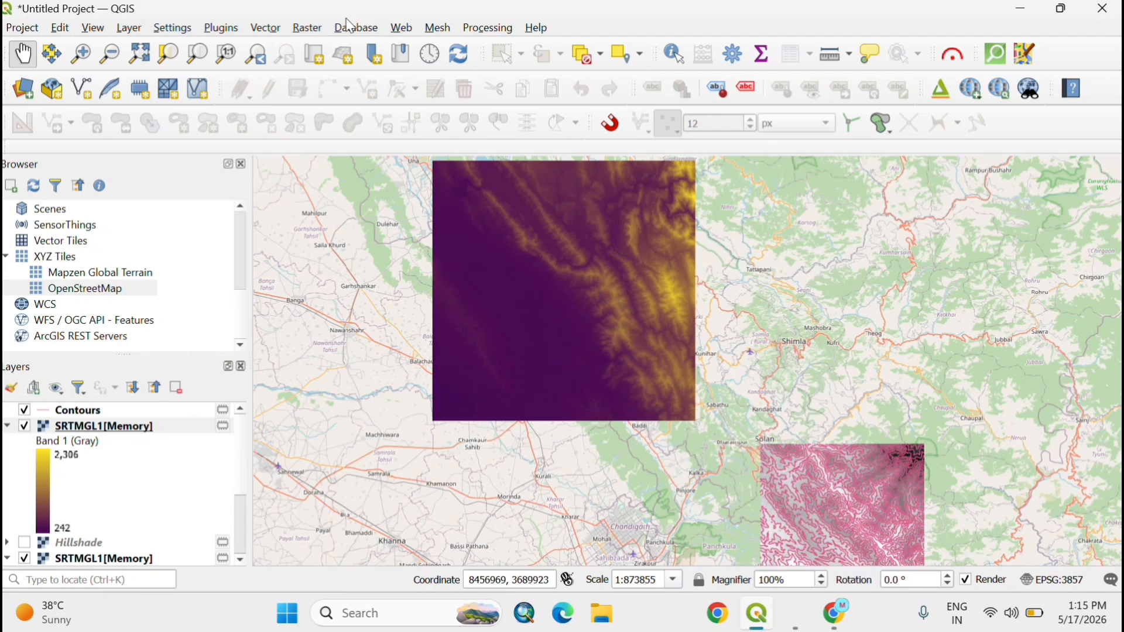
{"action": "left_click", "coordinate": [307, 29]}
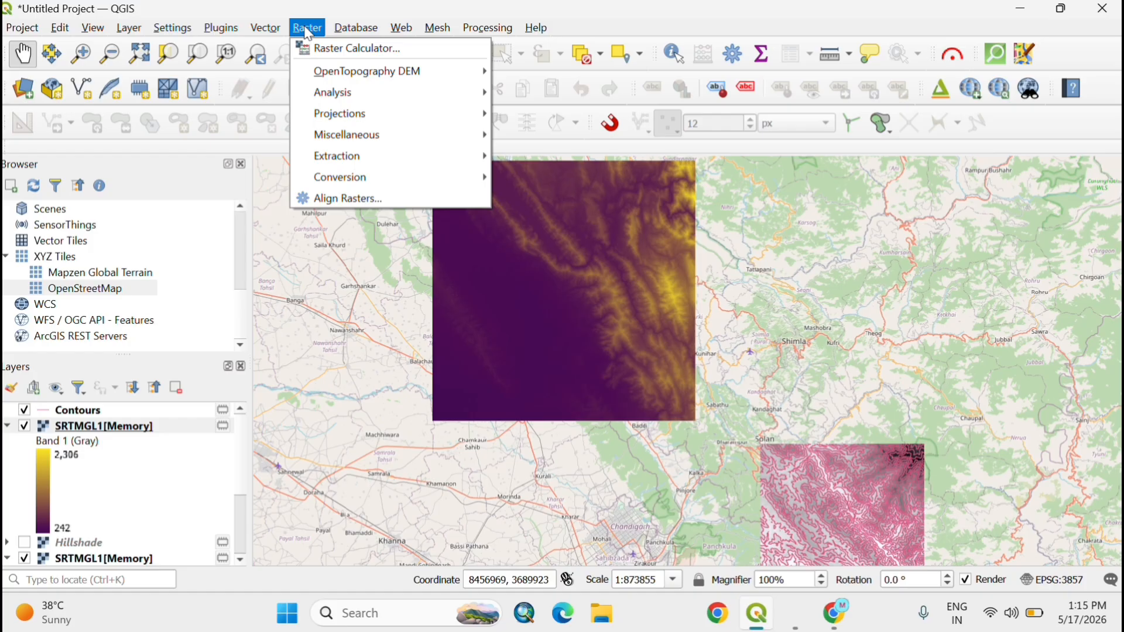
{"action": "mouse_move", "coordinate": [332, 97]}
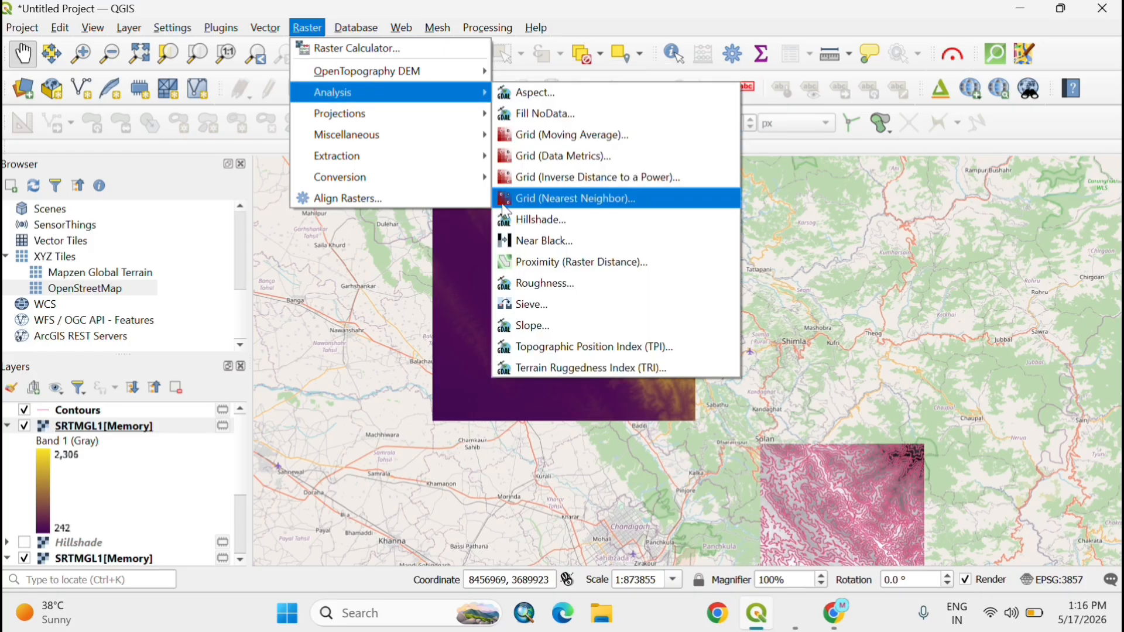
{"action": "left_click", "coordinate": [553, 227]}
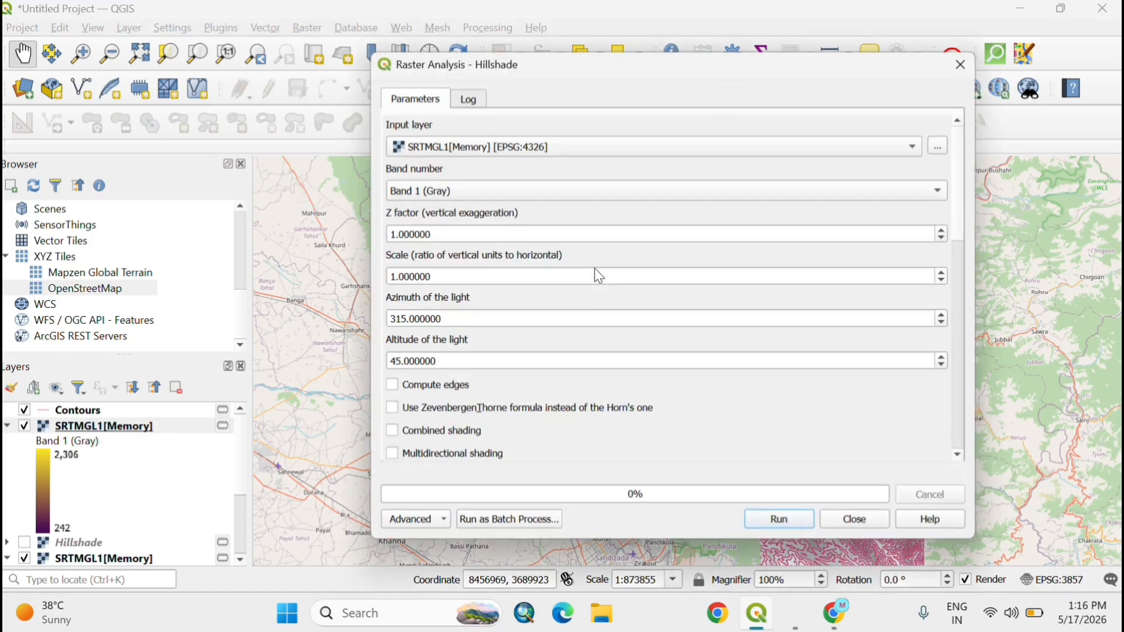
{"action": "left_click", "coordinate": [779, 519]}
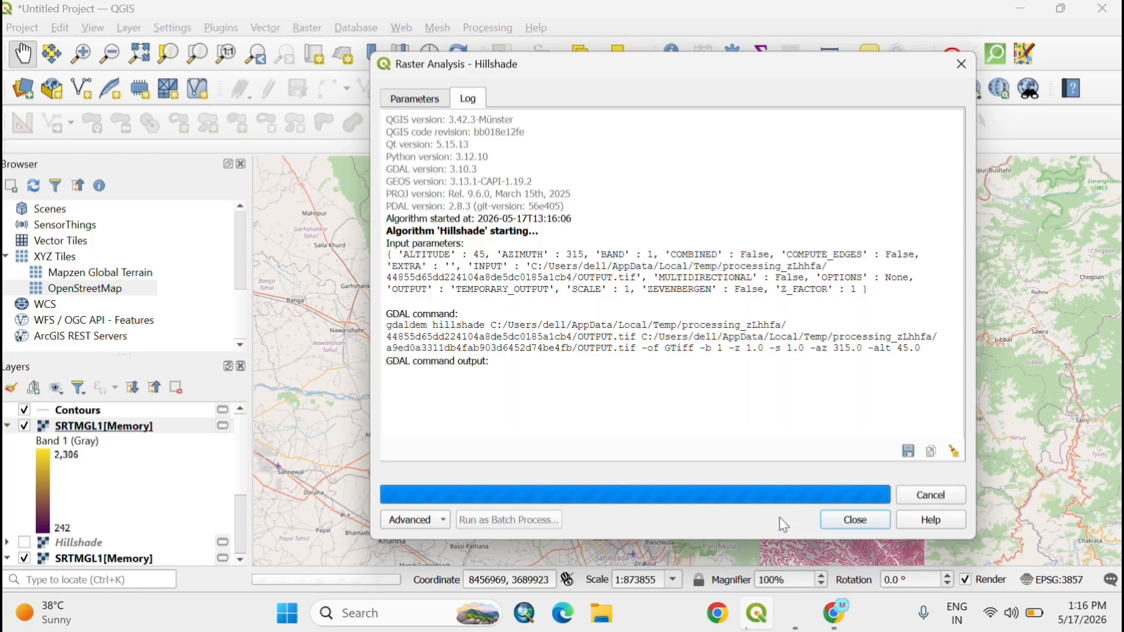
{"action": "left_click", "coordinate": [856, 520]}
- Extract contour lines from Band 1 of the Hillshade layer with an interval of 400 and the attribute name ELEV
{"action": "left_click_drag", "start_coordinate": [565, 257], "coordinate": [546, 322]}
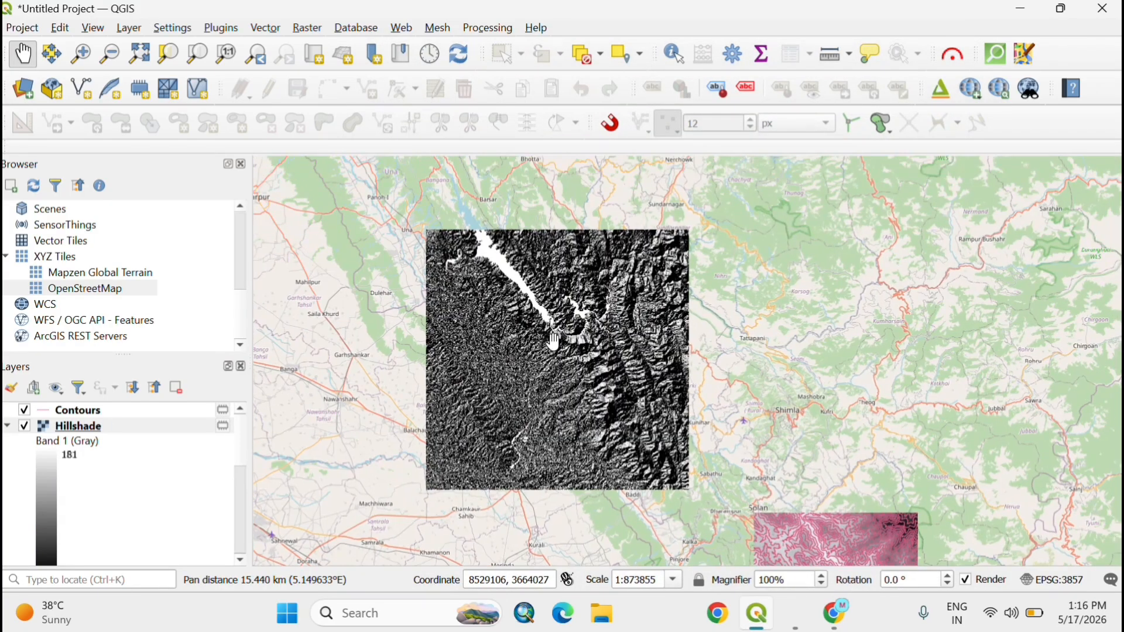
{"action": "scroll", "coordinate": [559, 331], "scroll_direction": "up", "scroll_amount": 2}
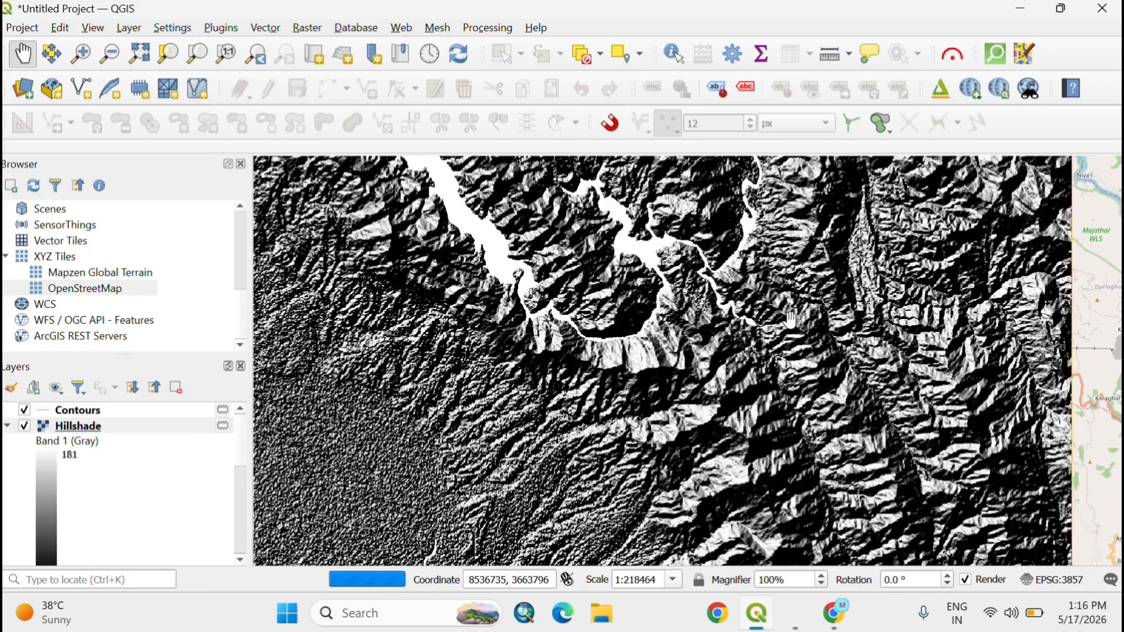
{"action": "scroll", "coordinate": [681, 363], "scroll_direction": "up", "scroll_amount": 1}
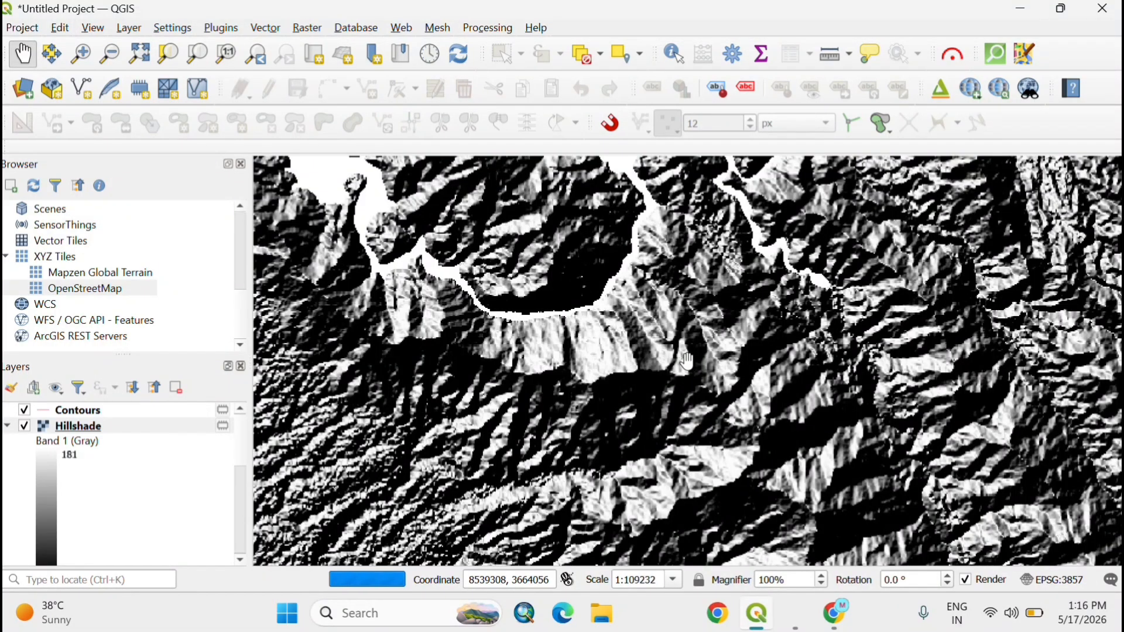
{"action": "scroll", "coordinate": [687, 359], "scroll_direction": "down", "scroll_amount": 1}
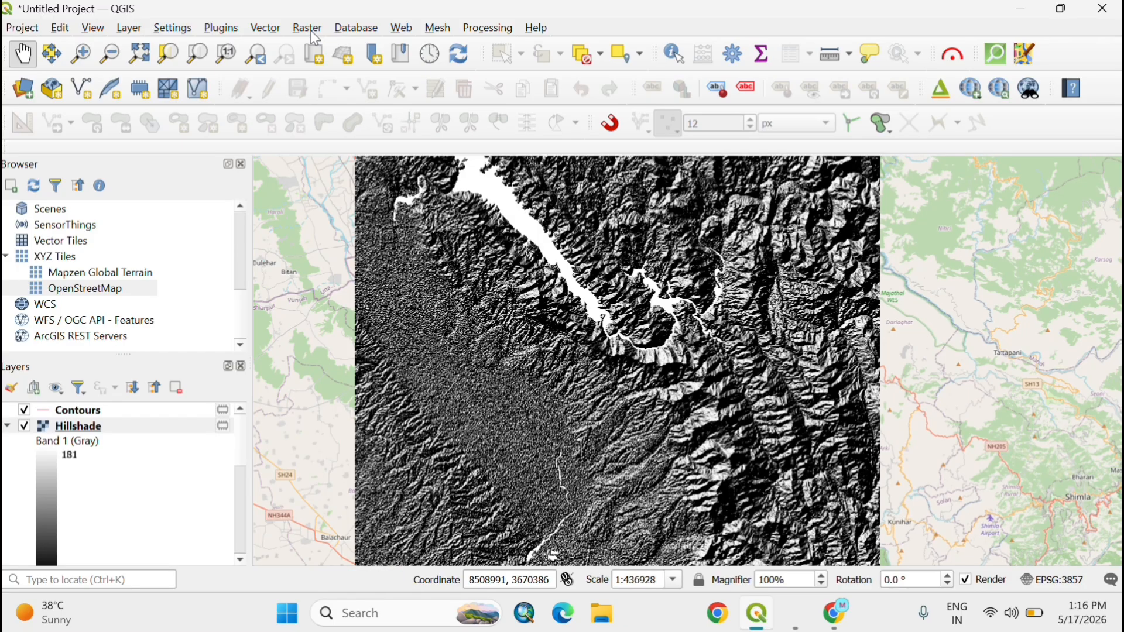
{"action": "left_click", "coordinate": [312, 31]}
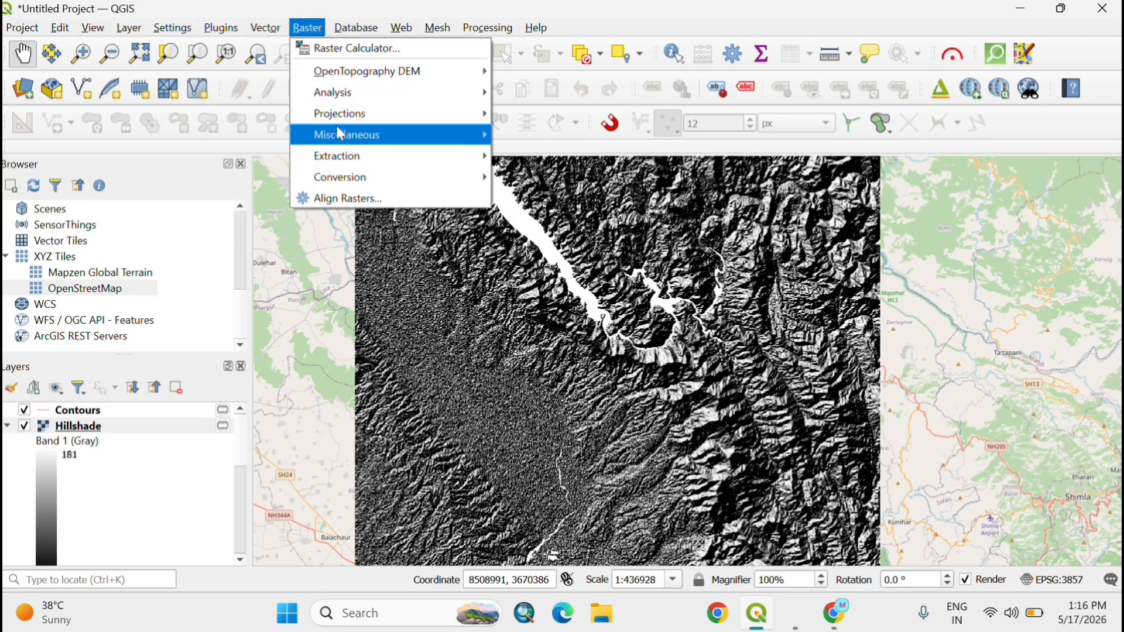
{"action": "mouse_move", "coordinate": [347, 155]}
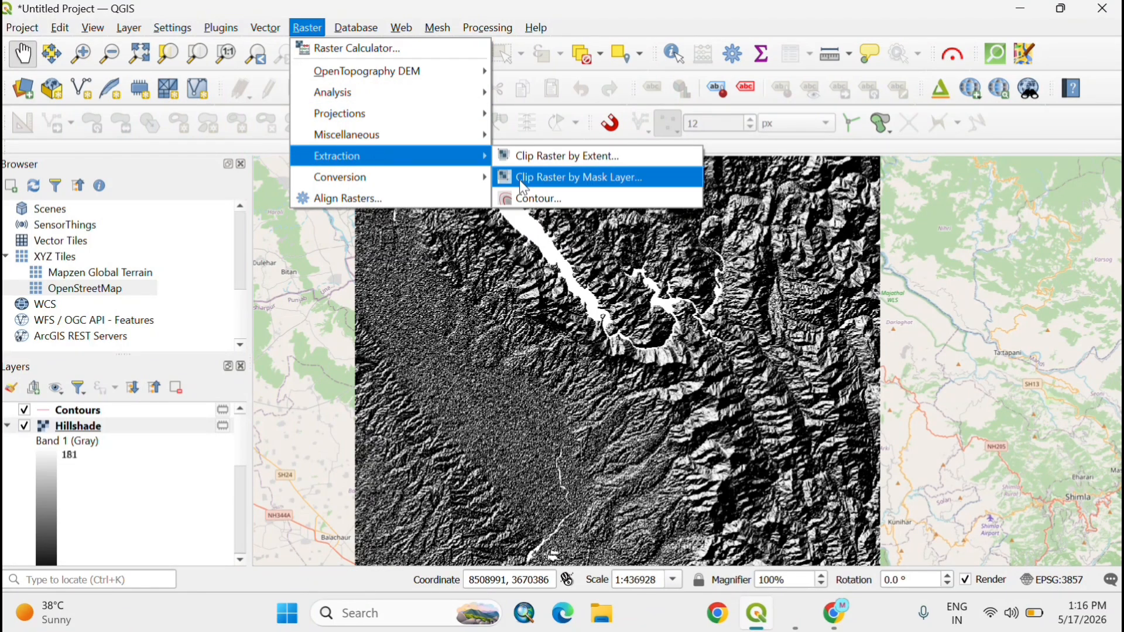
{"action": "left_click", "coordinate": [534, 196]}
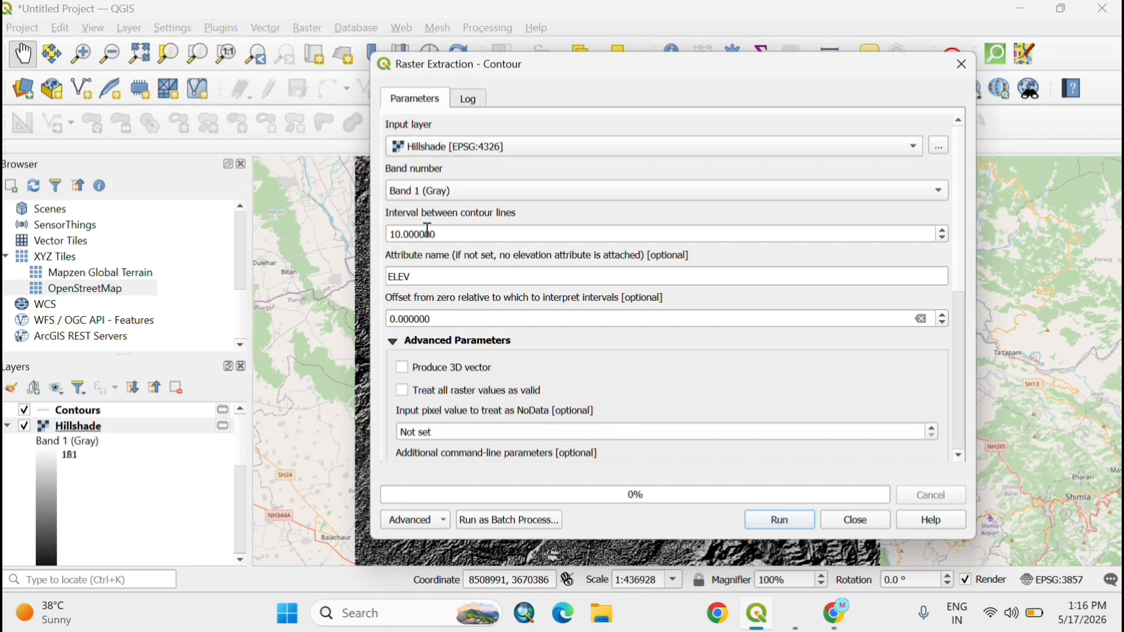
{"action": "left_click_drag", "start_coordinate": [443, 237], "coordinate": [364, 217]}
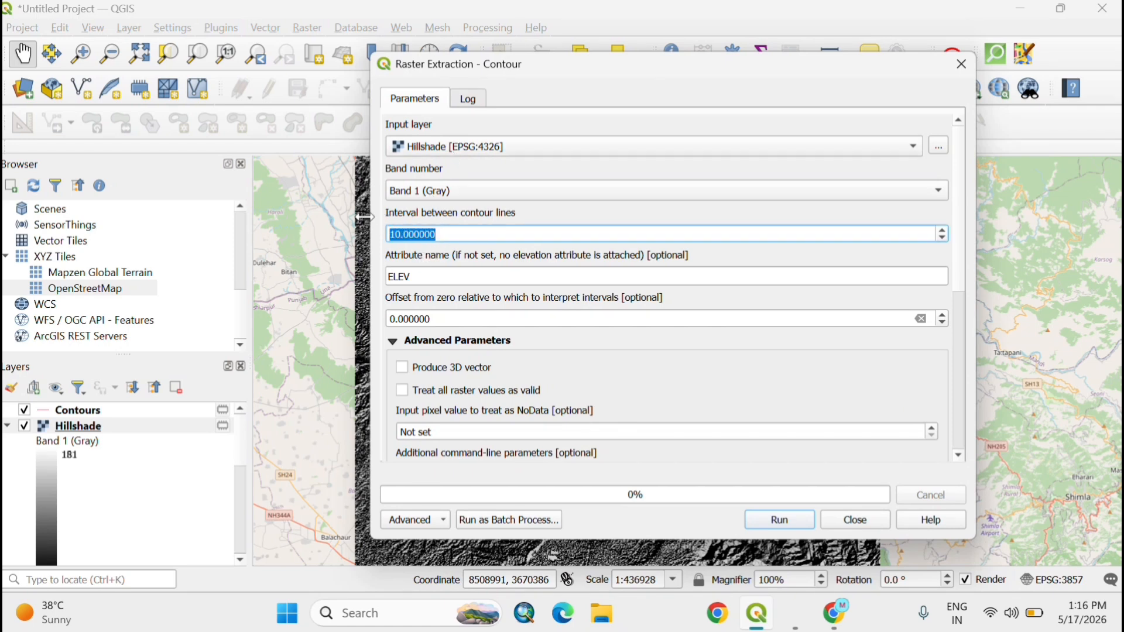
{"action": "type", "text": "2"}
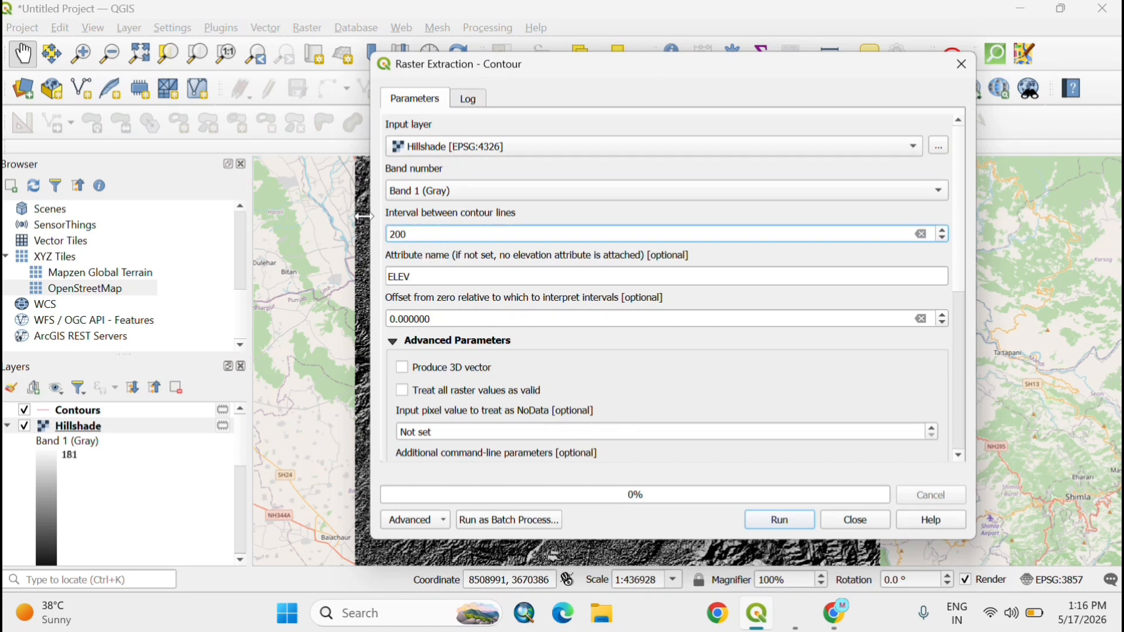
{"action": "key", "text": "BackSpace"}
{"action": "key", "text": "BackSpace"}
{"action": "key", "text": "BackSpace"}
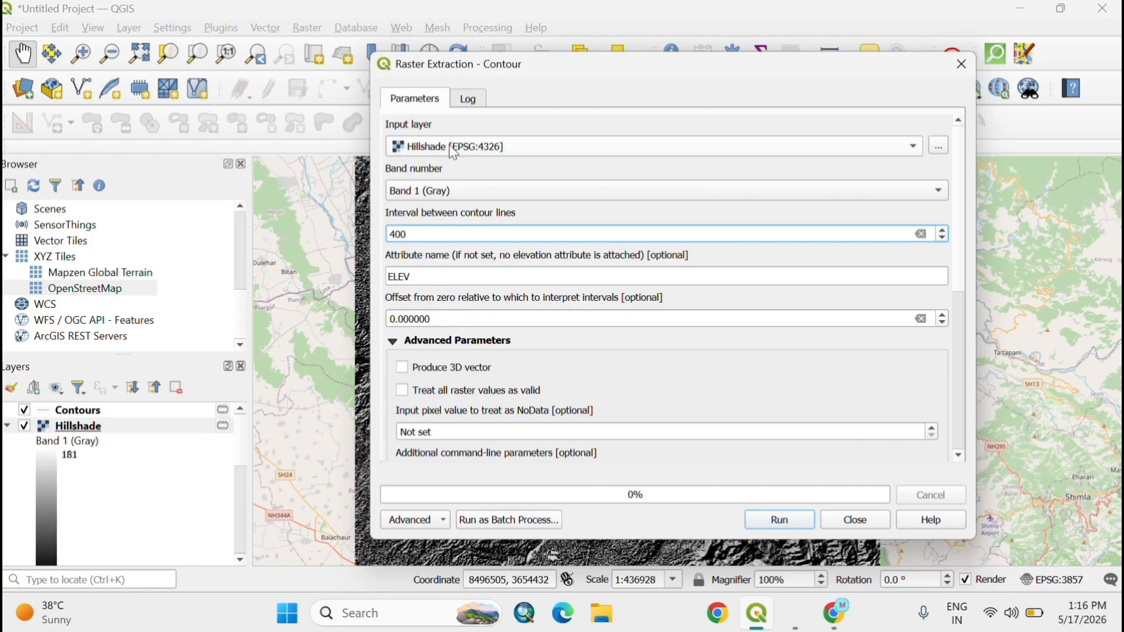
{"action": "left_click", "coordinate": [781, 521]}
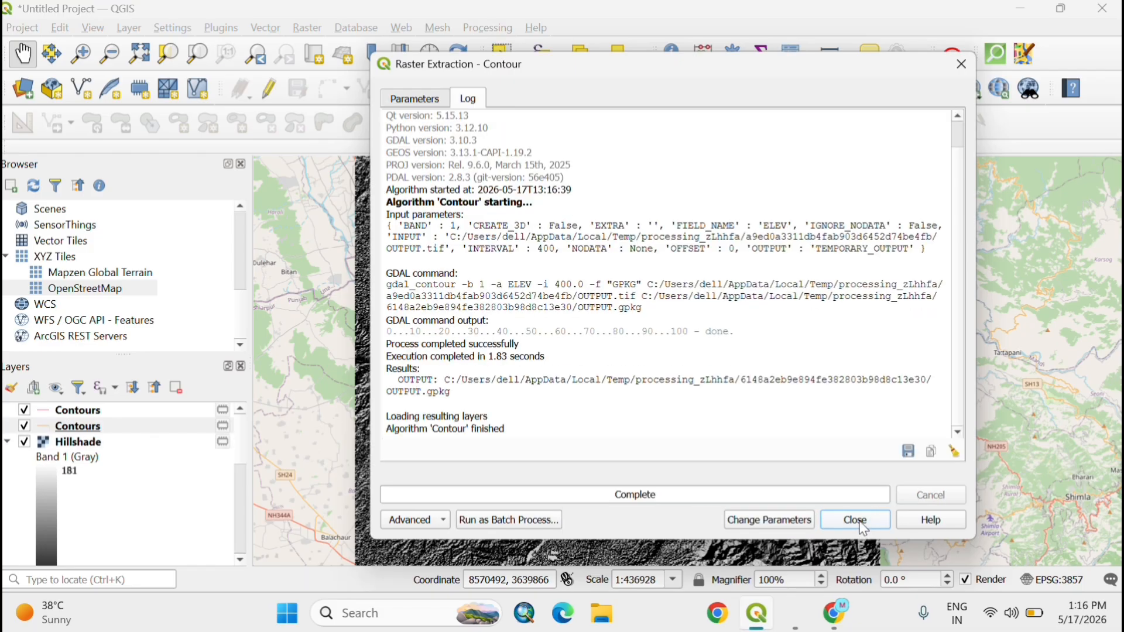
{"action": "left_click", "coordinate": [861, 523]}
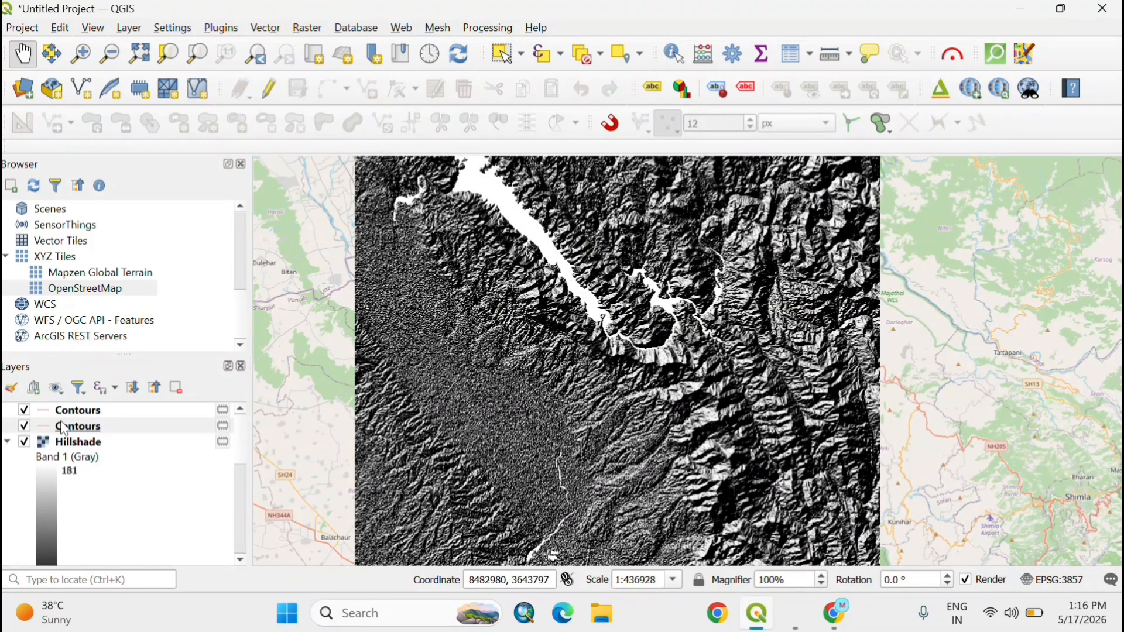
- Check the map for the new contour lines and hide the Contours layer directly above Hillshade
{"action": "scroll", "coordinate": [636, 382], "scroll_direction": "up", "scroll_amount": 3}
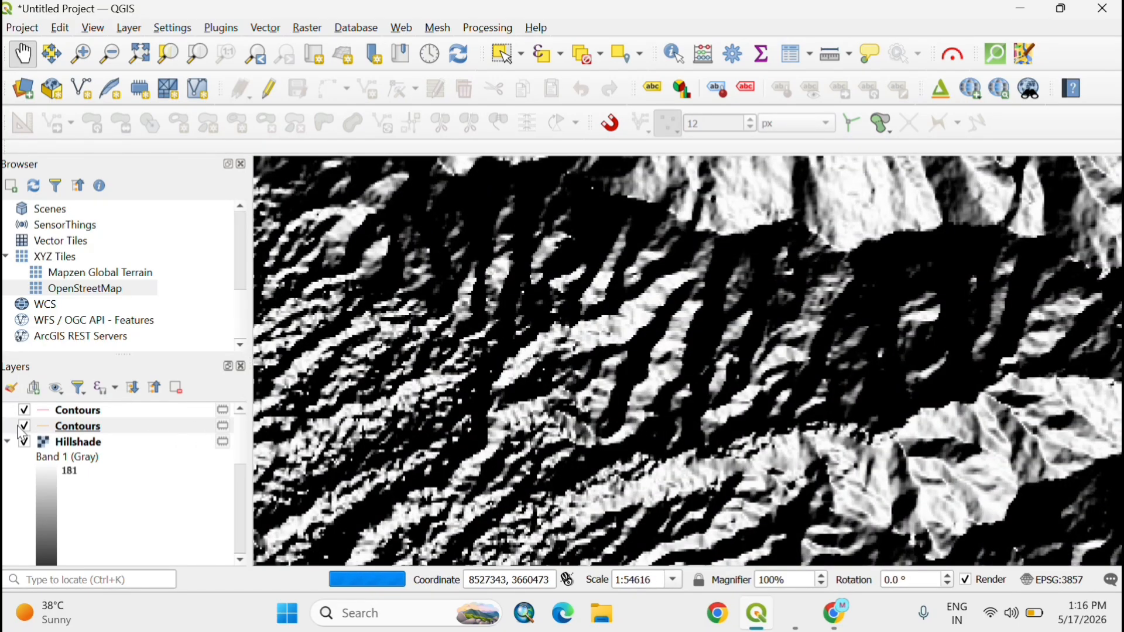
{"action": "scroll", "coordinate": [311, 423], "scroll_direction": "down", "scroll_amount": 3}
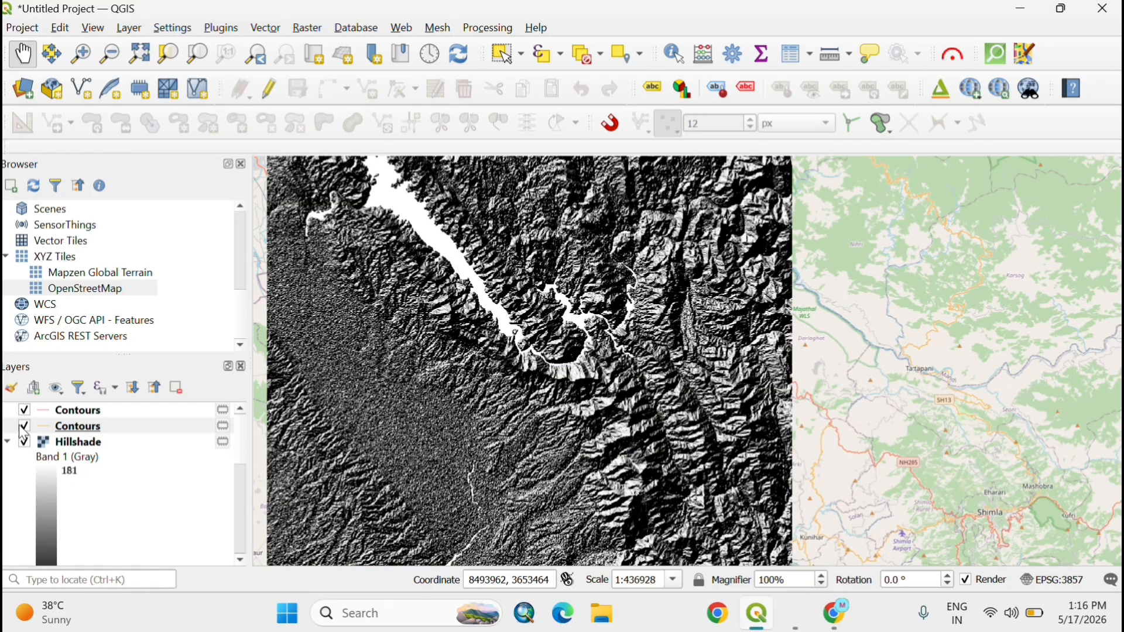
{"action": "left_click", "coordinate": [24, 427]}
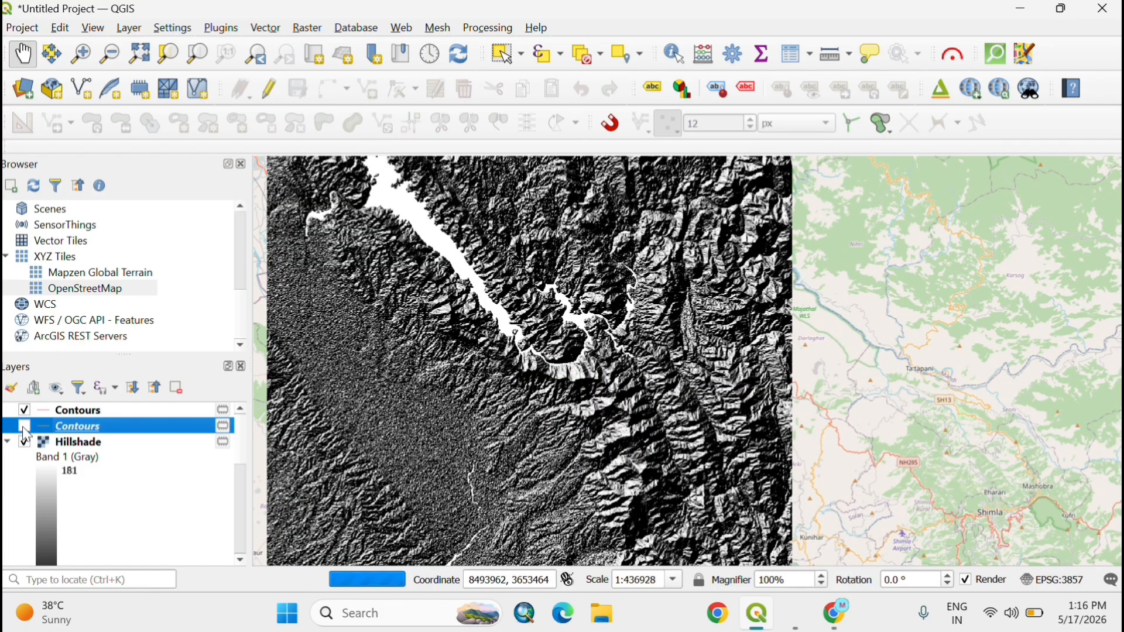
- Examine the new hillshade's terrain relief and compare it with the older pink contour area to the southeast
{"action": "scroll", "coordinate": [577, 388], "scroll_direction": "down", "scroll_amount": 1}
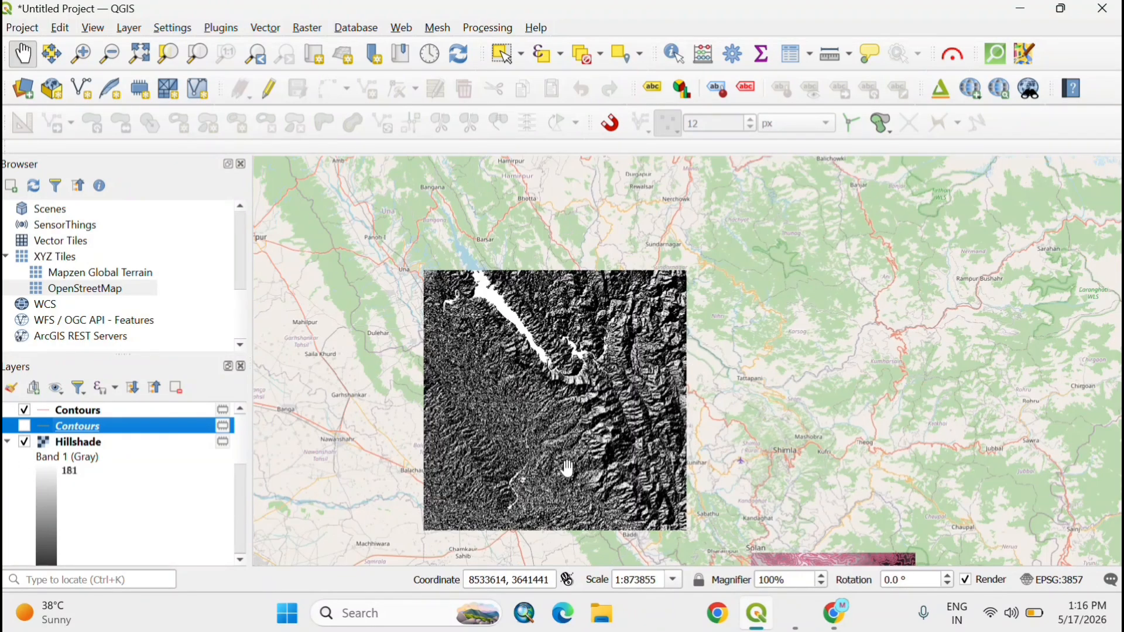
{"action": "left_click_drag", "start_coordinate": [872, 566], "coordinate": [892, 355]}
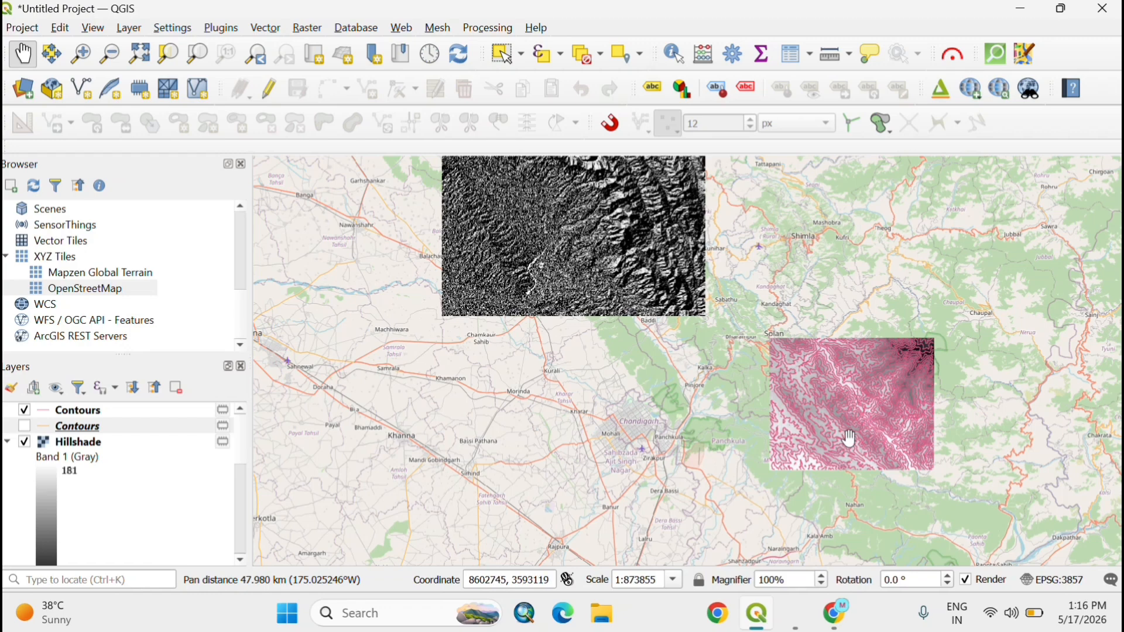
{"action": "left_click_drag", "start_coordinate": [812, 396], "coordinate": [691, 511]}
{"action": "left_click_drag", "start_coordinate": [498, 316], "coordinate": [550, 343]}
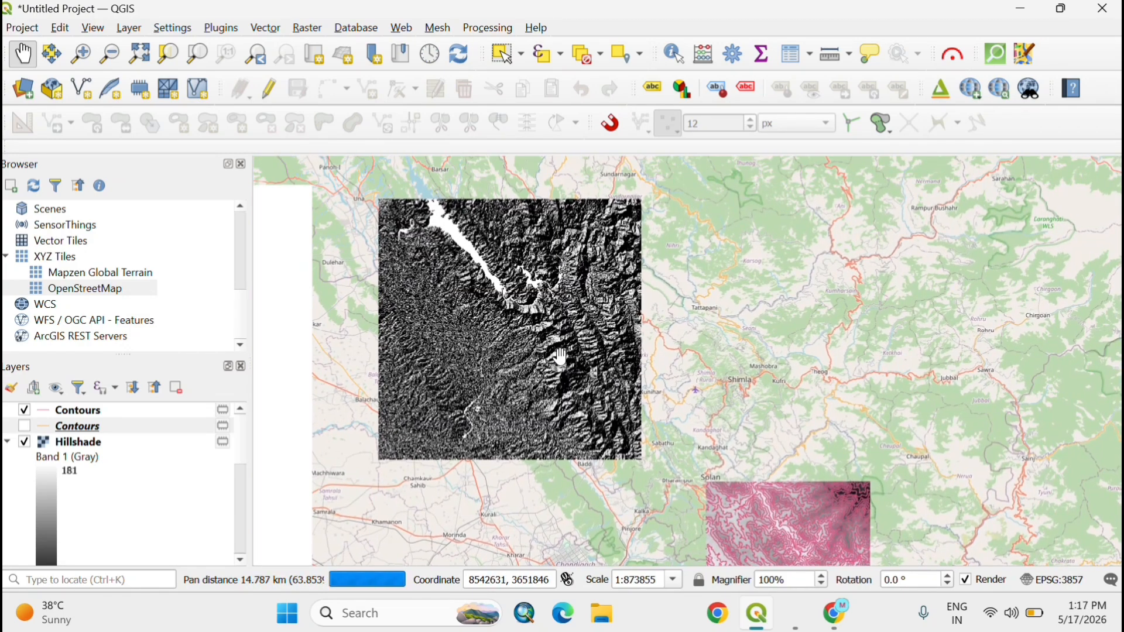
{"action": "scroll", "coordinate": [559, 360], "scroll_direction": "up", "scroll_amount": 2}
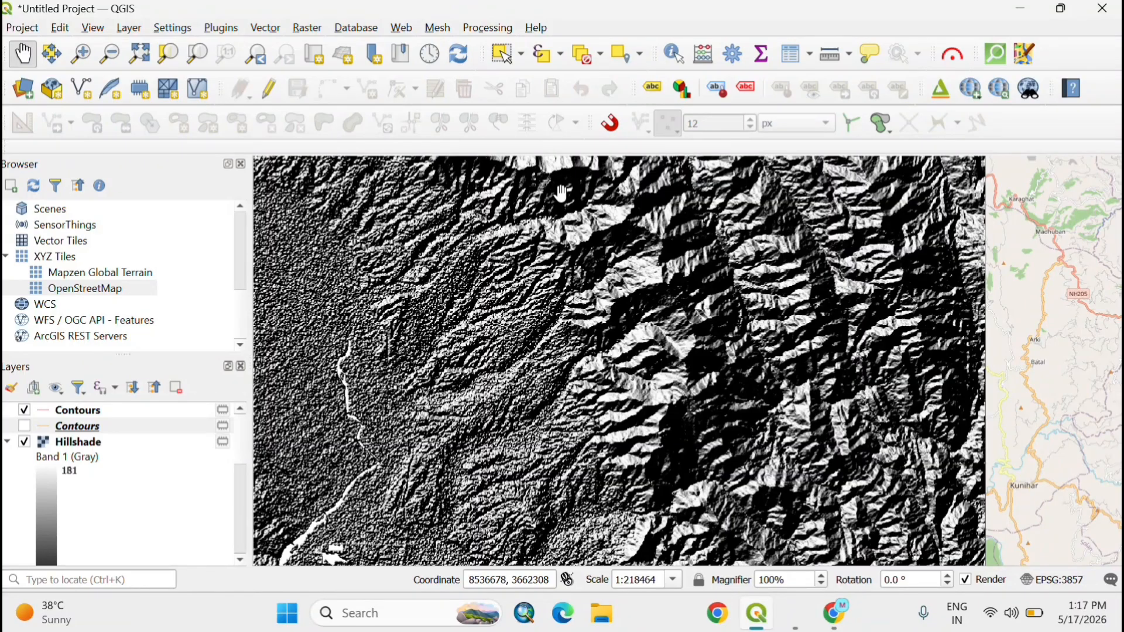
{"action": "scroll", "coordinate": [580, 234], "scroll_direction": "down", "scroll_amount": 3}
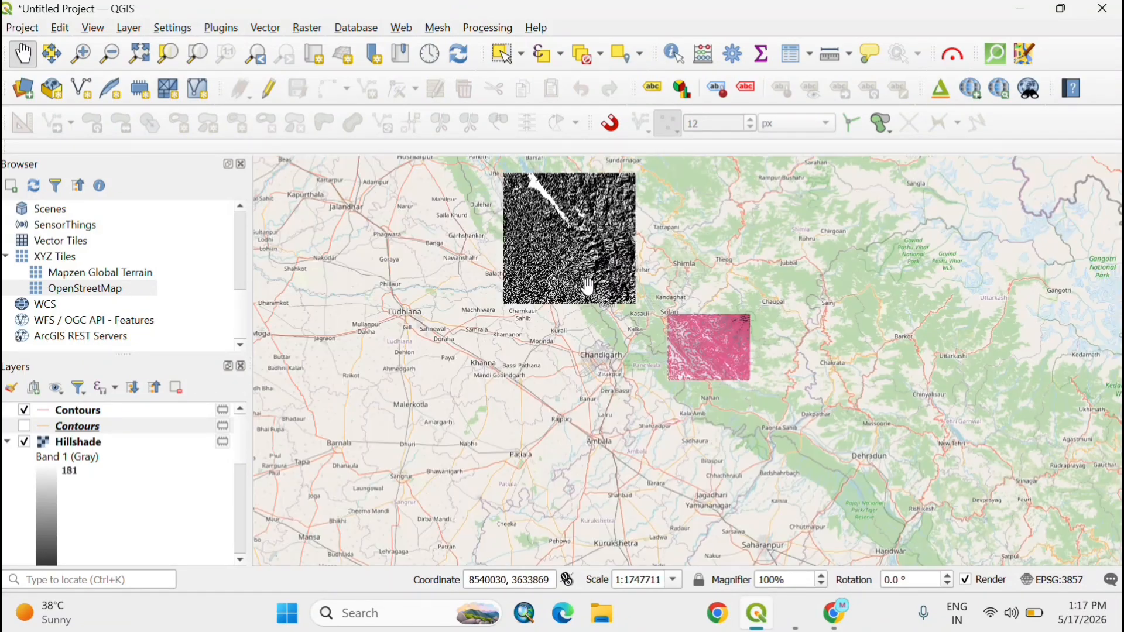
{"action": "left_click_drag", "start_coordinate": [588, 287], "coordinate": [596, 359]}
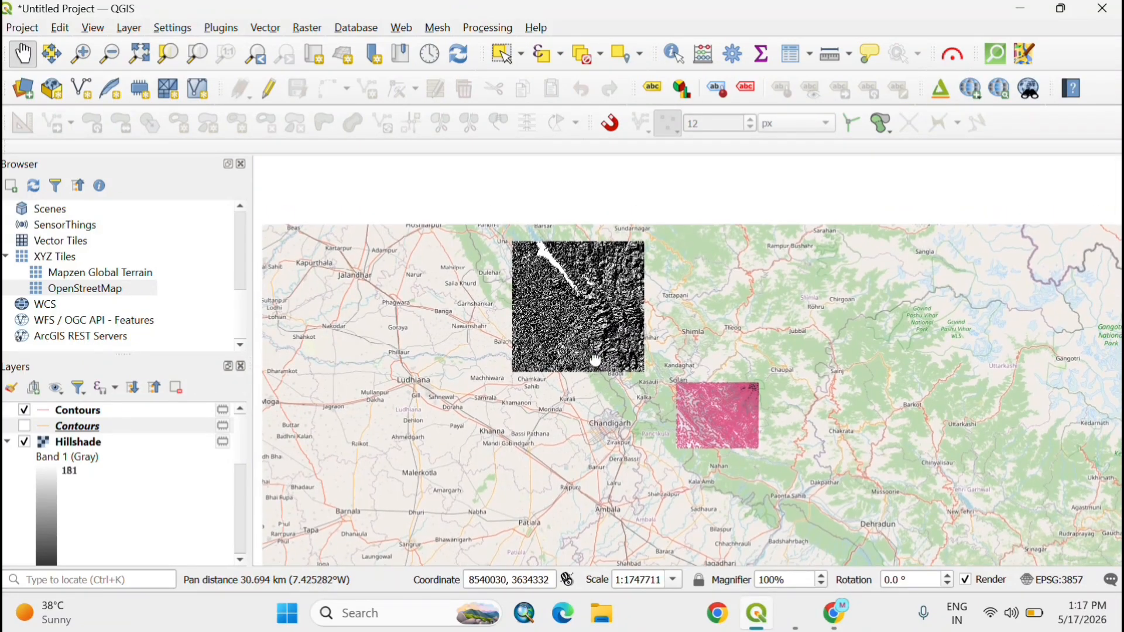
{"action": "scroll", "coordinate": [574, 334], "scroll_direction": "up", "scroll_amount": 1}
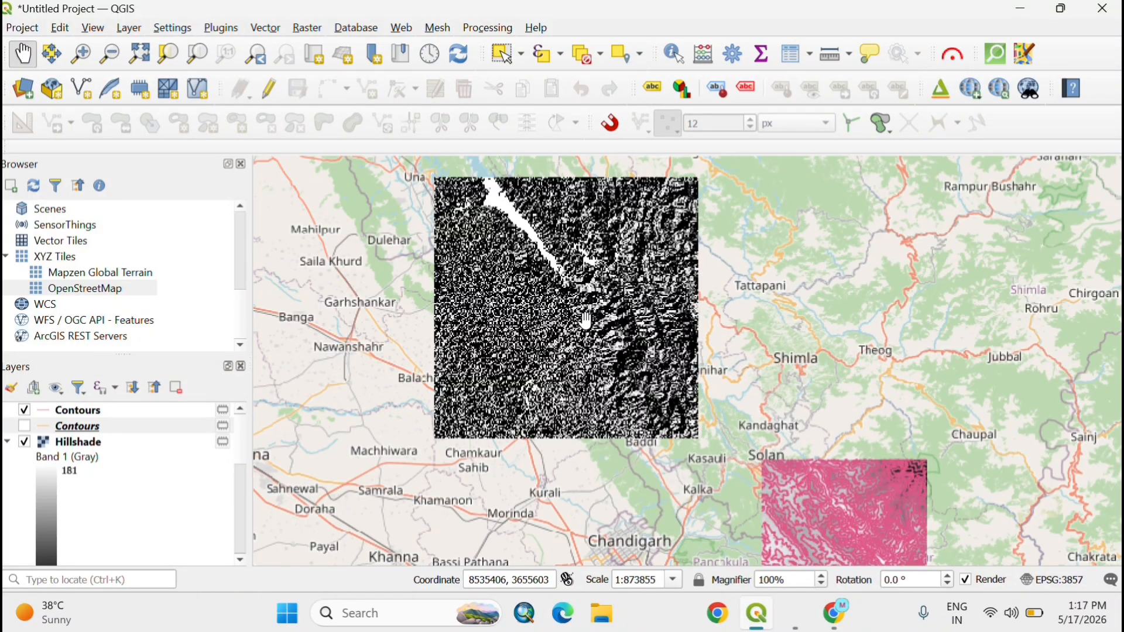
{"action": "left_click_drag", "start_coordinate": [571, 333], "coordinate": [583, 404]}
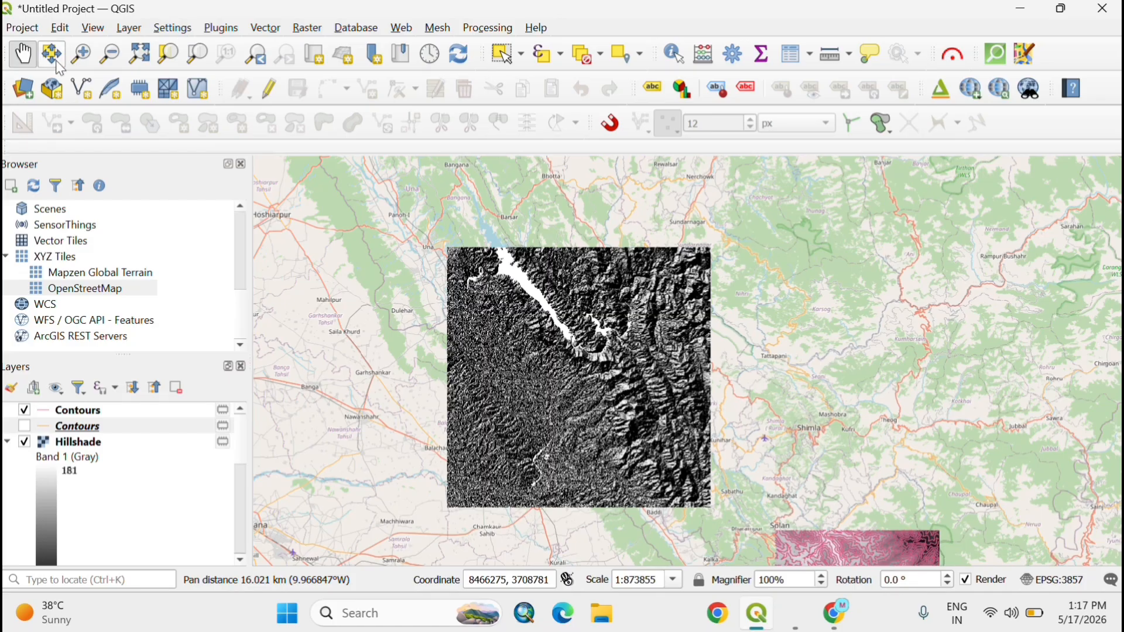
{"action": "left_click", "coordinate": [261, 28]}
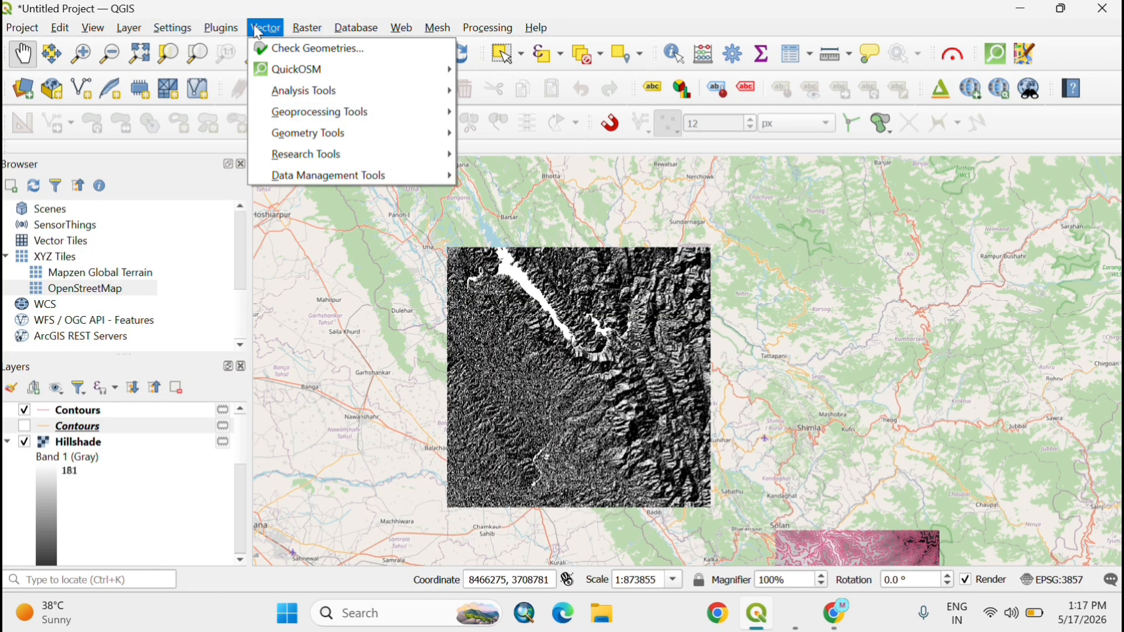
{"action": "mouse_move", "coordinate": [130, 35]}
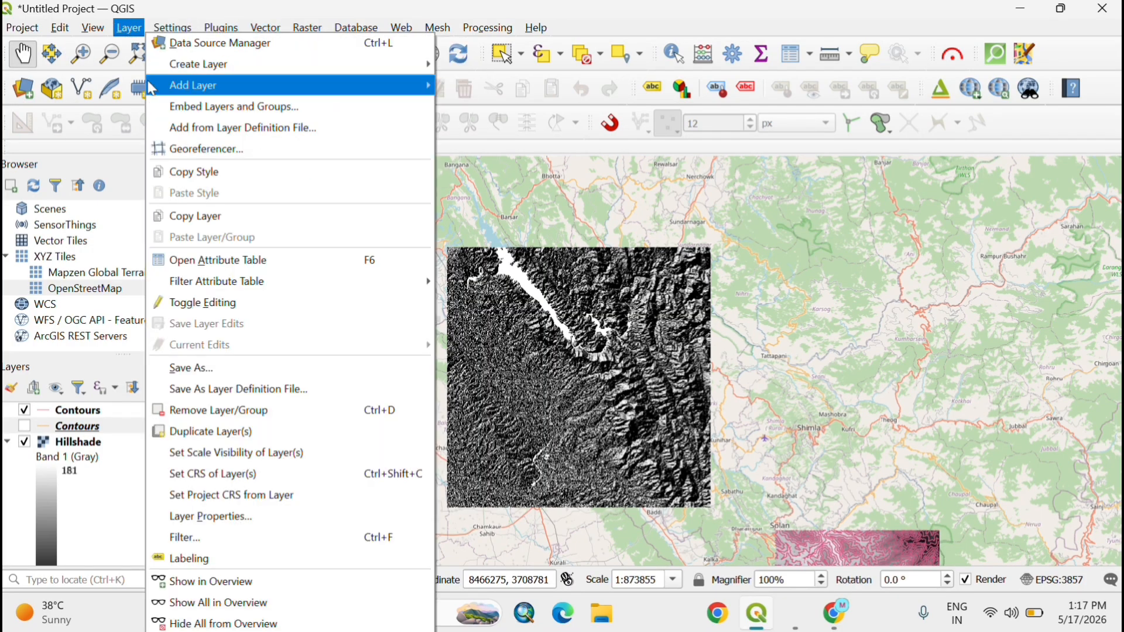
{"action": "mouse_move", "coordinate": [186, 88]}
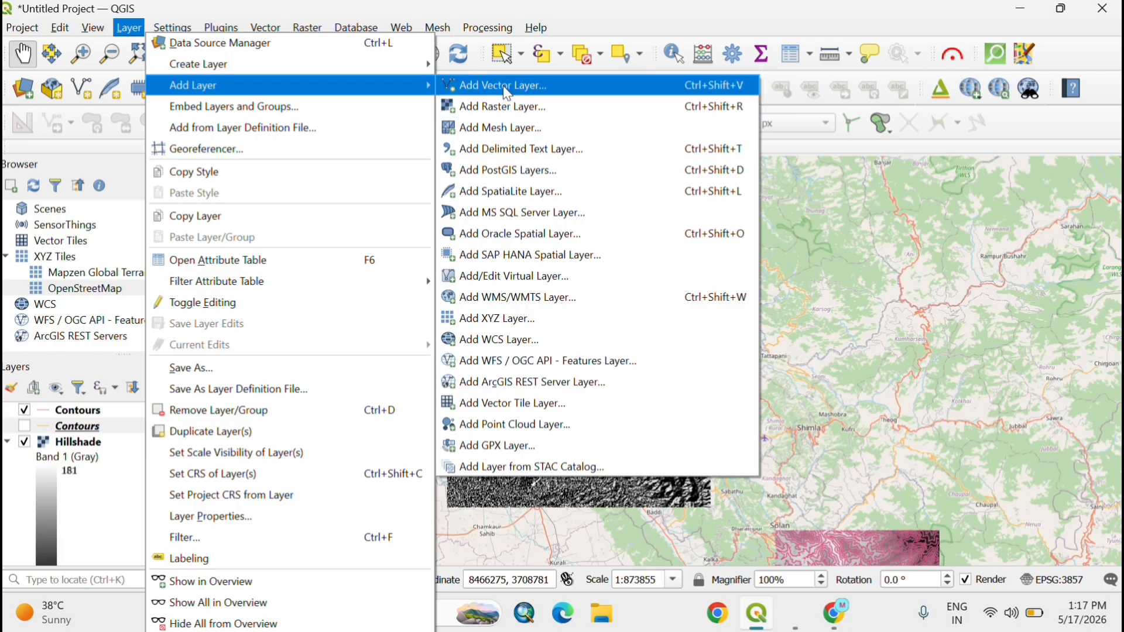
{"action": "left_click", "coordinate": [821, 312]}
{"action": "left_click_drag", "start_coordinate": [820, 312], "coordinate": [668, 367]}
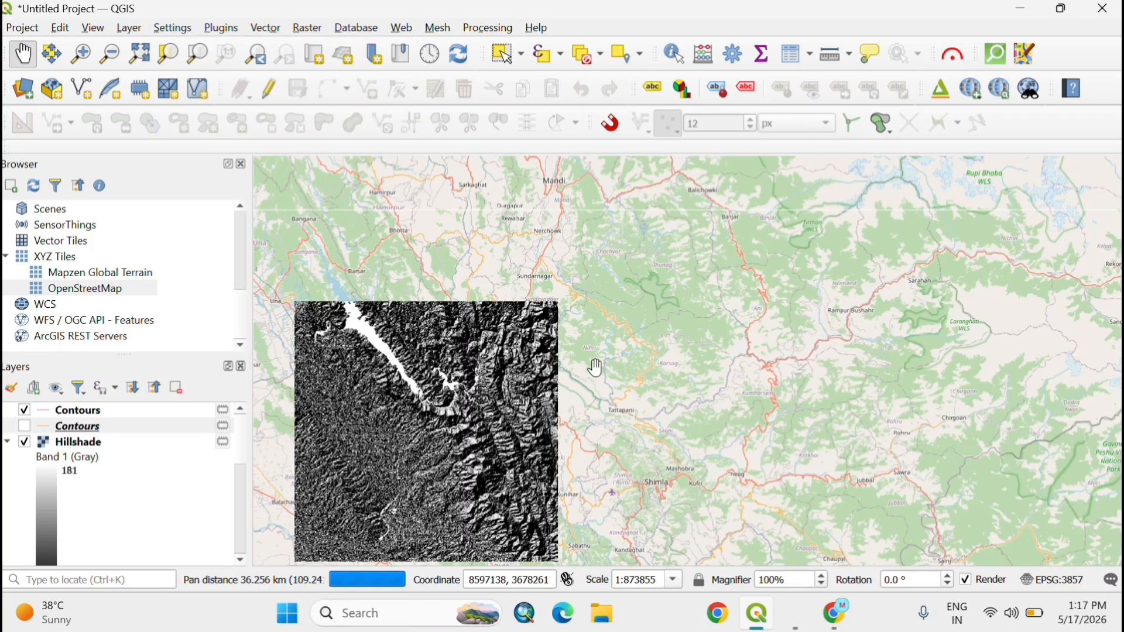
{"action": "left_click_drag", "start_coordinate": [442, 398], "coordinate": [562, 321]}
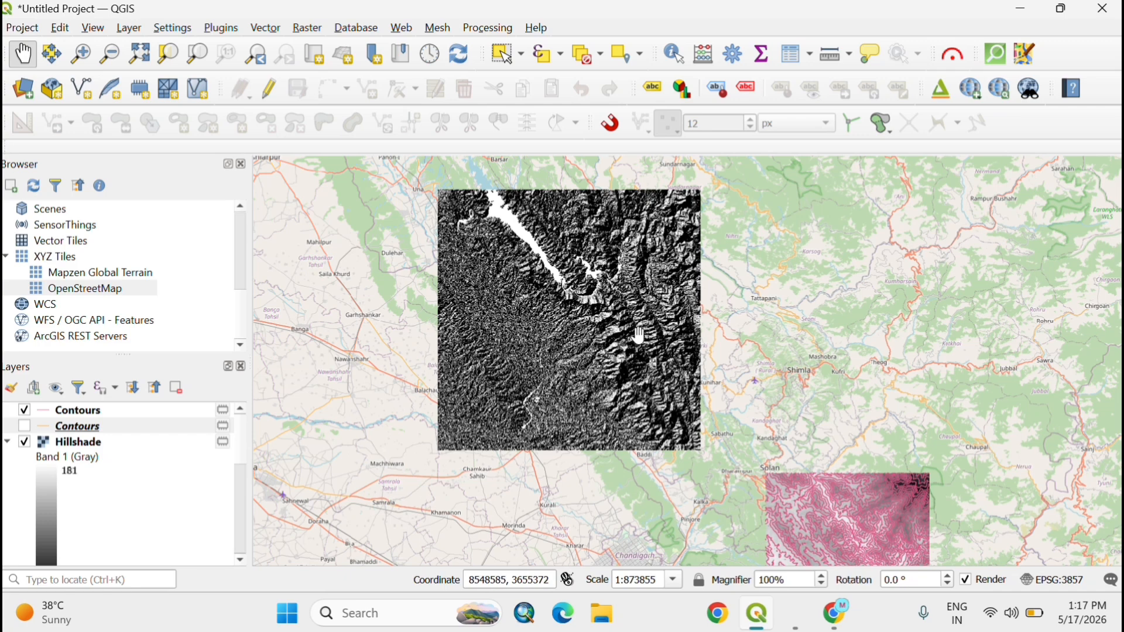
- Review the extent definition options in the OpenTopography DEM Downloader and close it without running a download
{"action": "left_click", "coordinate": [303, 31]}
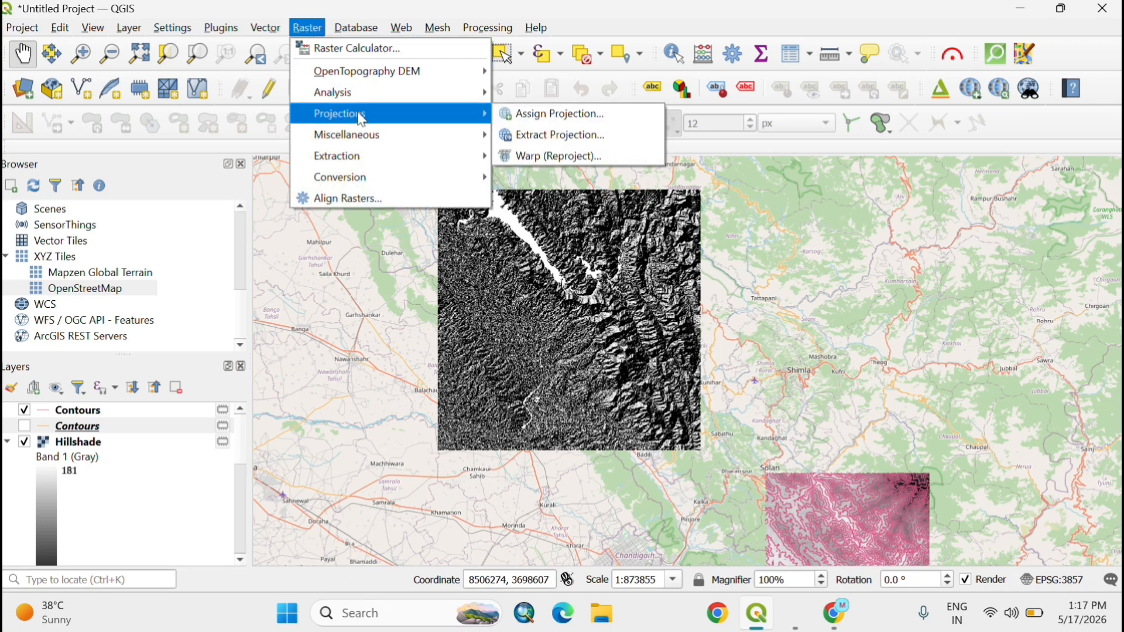
{"action": "mouse_move", "coordinate": [374, 72]}
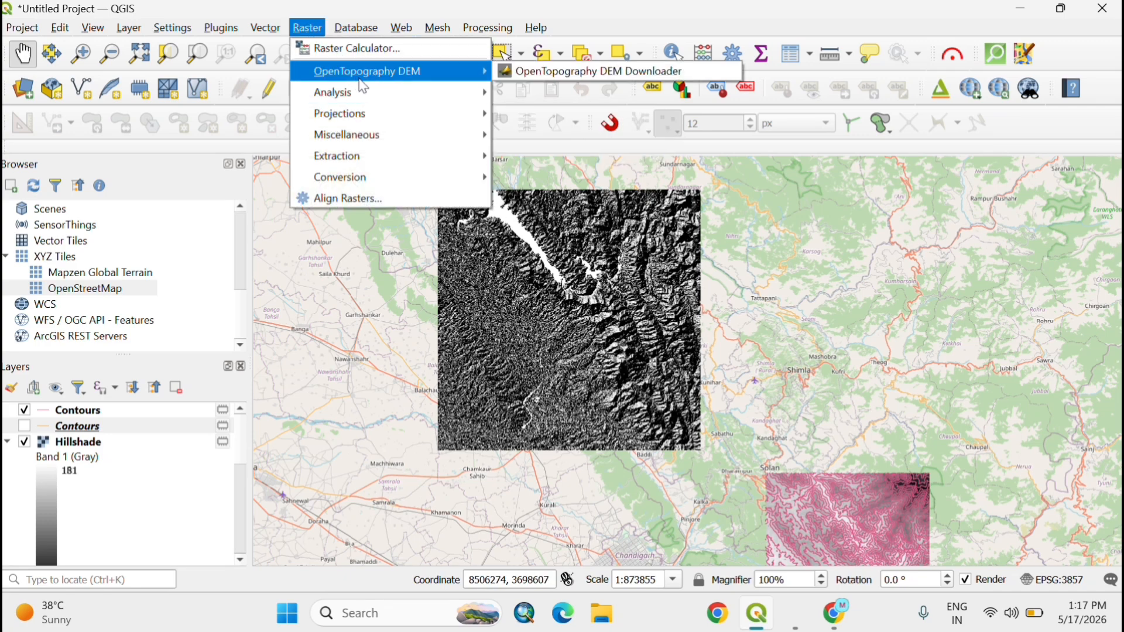
{"action": "left_click", "coordinate": [583, 72]}
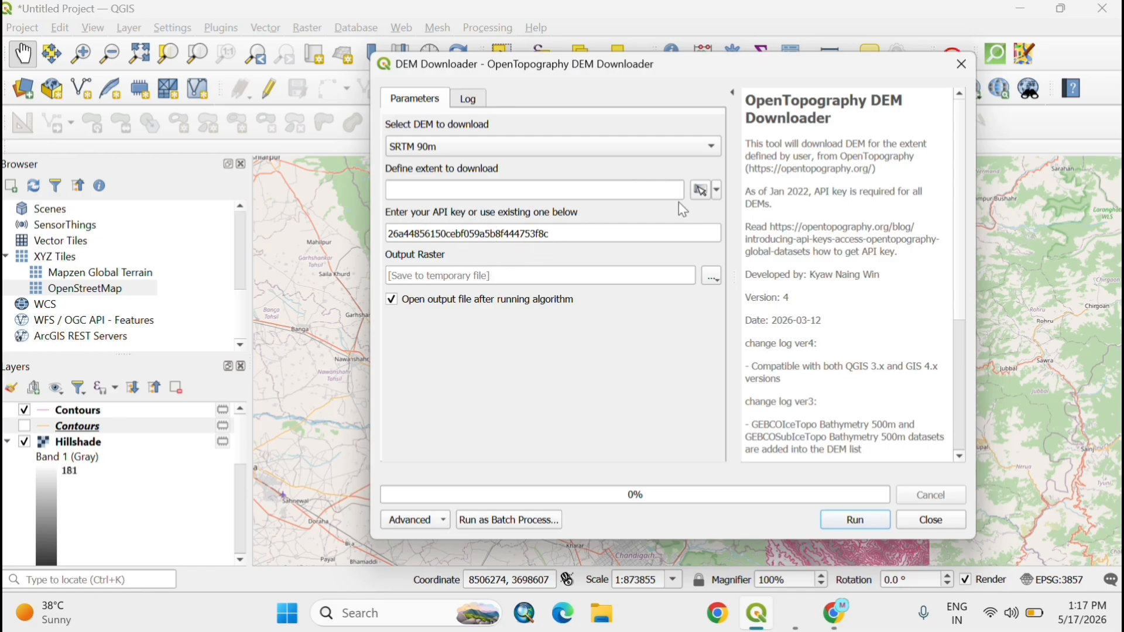
{"action": "left_click", "coordinate": [718, 190]}
{"action": "left_click", "coordinate": [717, 191]}
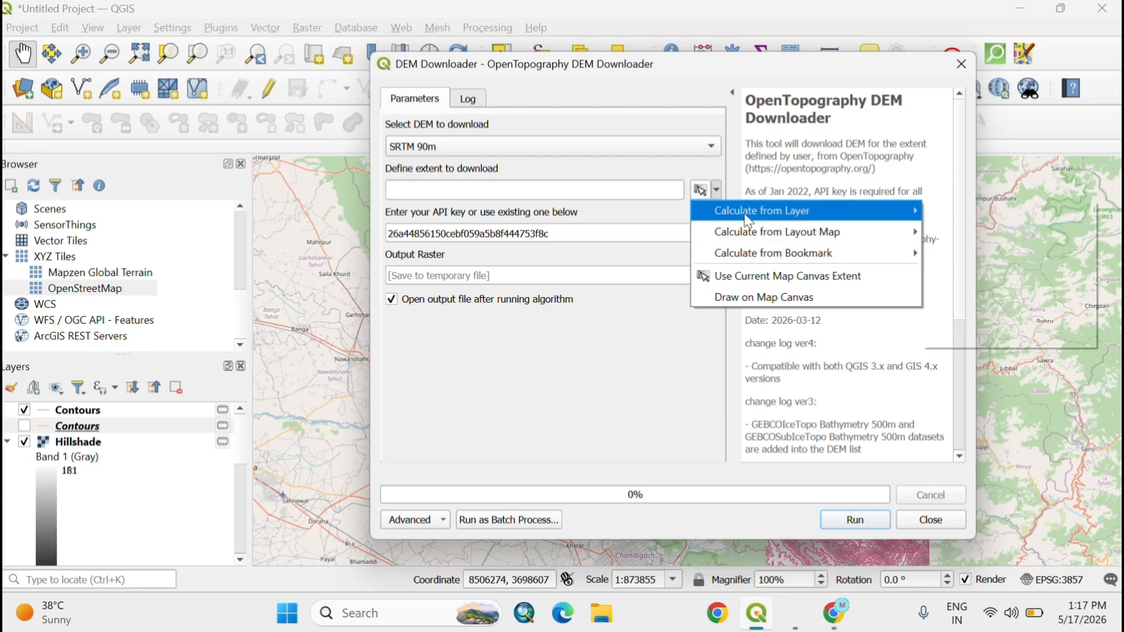
{"action": "mouse_move", "coordinate": [745, 221]}
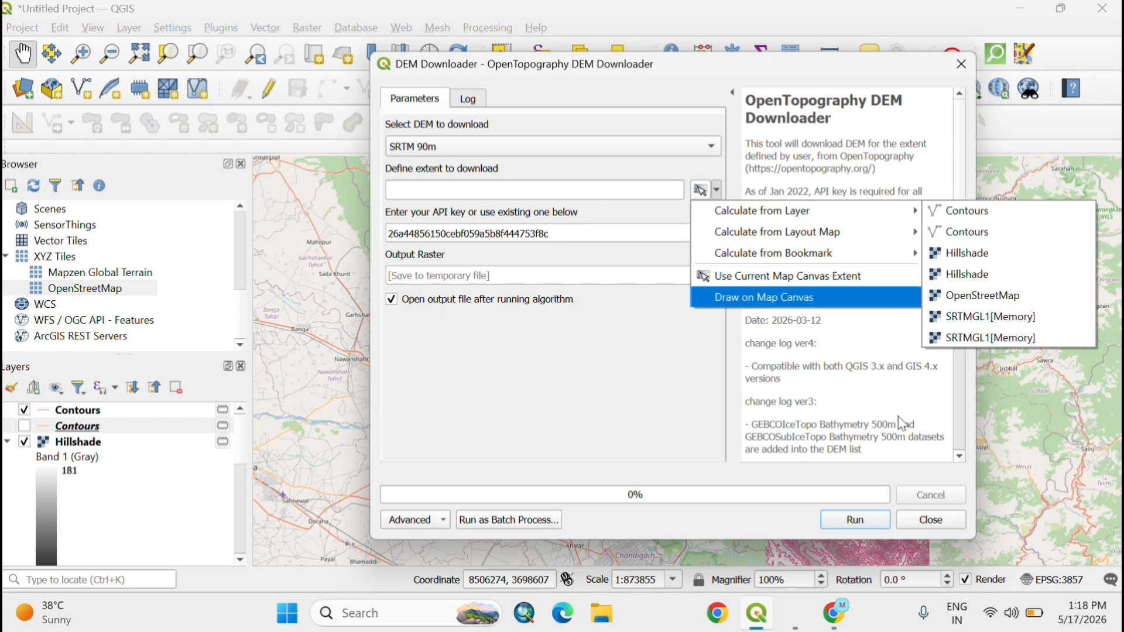
{"action": "left_click", "coordinate": [932, 521]}
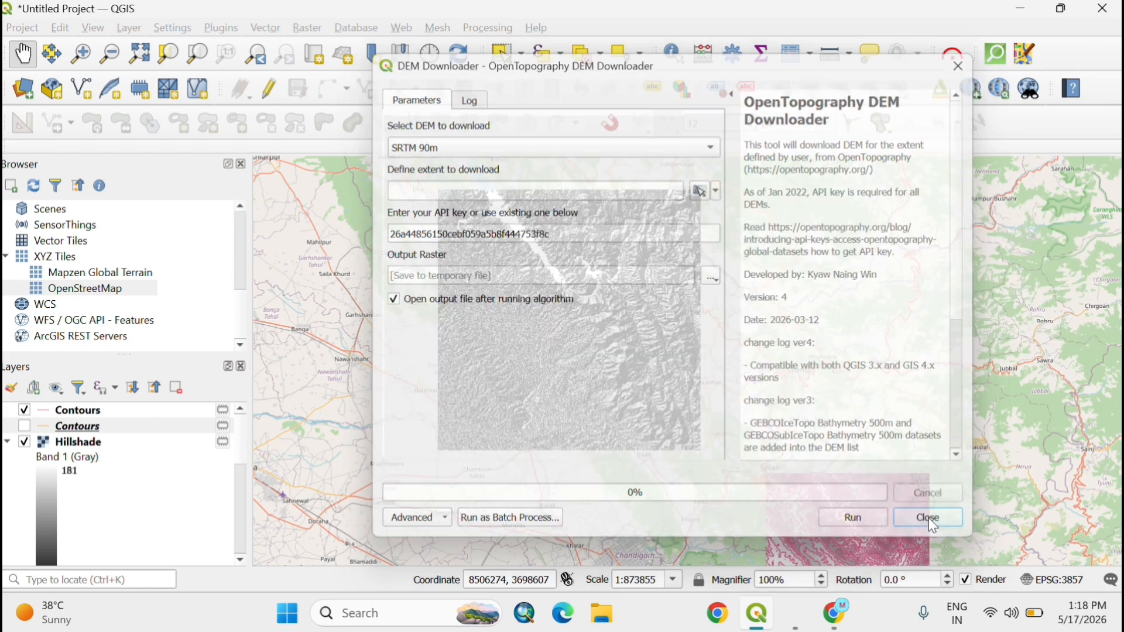
- Inspect the hillshade's relief up close and examine the pink contour lines over the DEM southeast of Solan
{"action": "scroll", "coordinate": [526, 299], "scroll_direction": "up", "scroll_amount": 2}
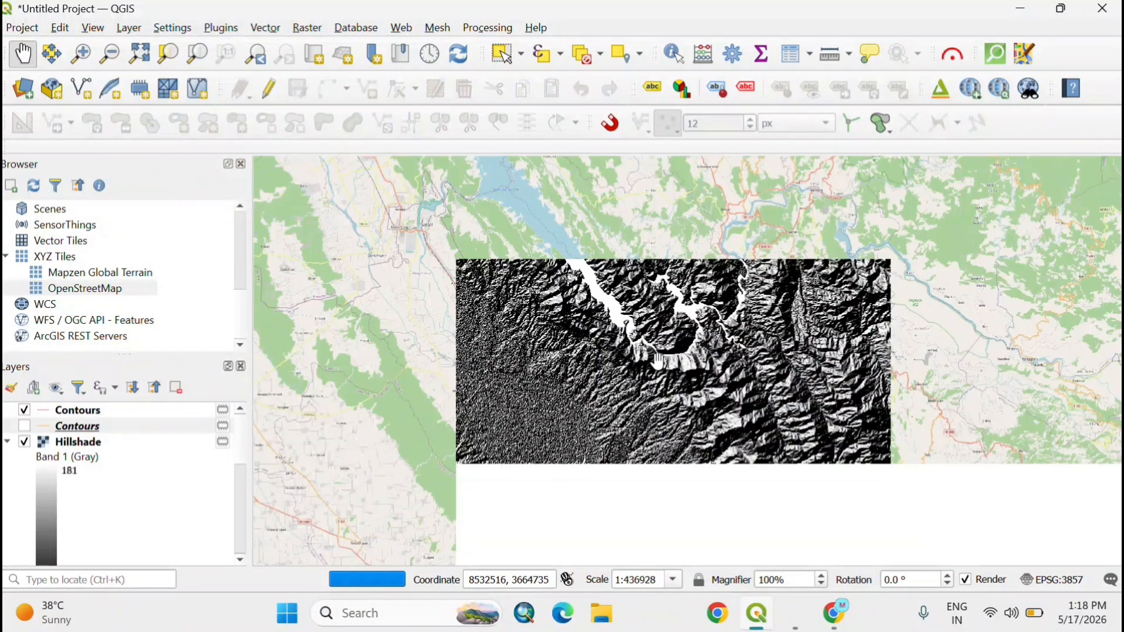
{"action": "scroll", "coordinate": [658, 361], "scroll_direction": "down", "scroll_amount": 1}
{"action": "scroll", "coordinate": [659, 362], "scroll_direction": "down", "scroll_amount": 2}
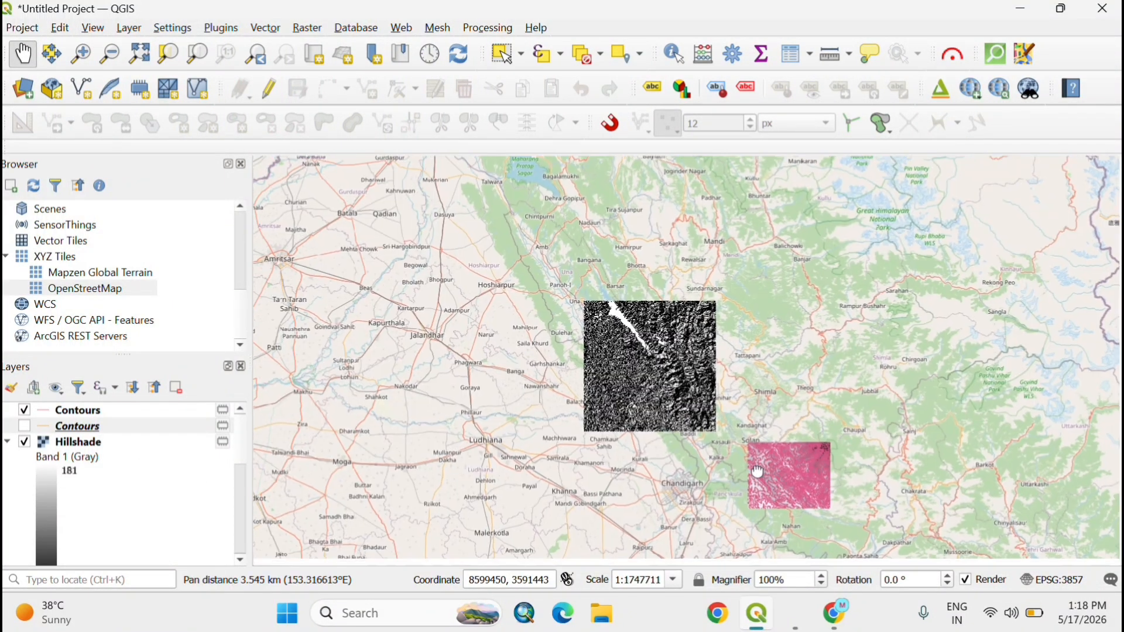
{"action": "left_click_drag", "start_coordinate": [779, 501], "coordinate": [683, 405]}
{"action": "scroll", "coordinate": [683, 406], "scroll_direction": "up", "scroll_amount": 2}
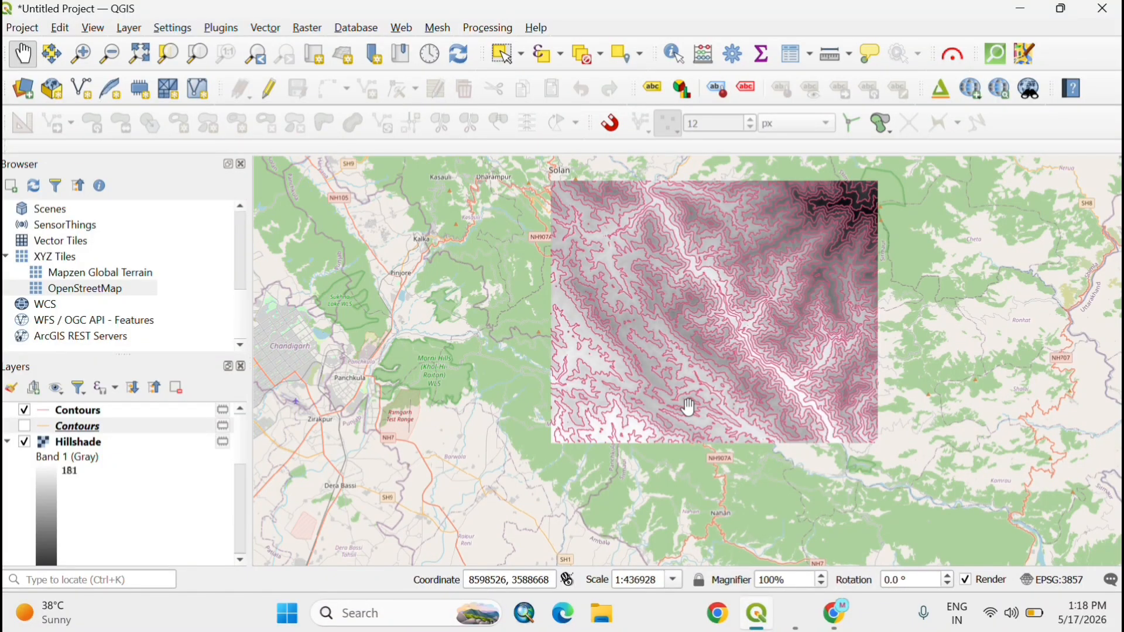
{"action": "left_click_drag", "start_coordinate": [693, 357], "coordinate": [634, 401]}
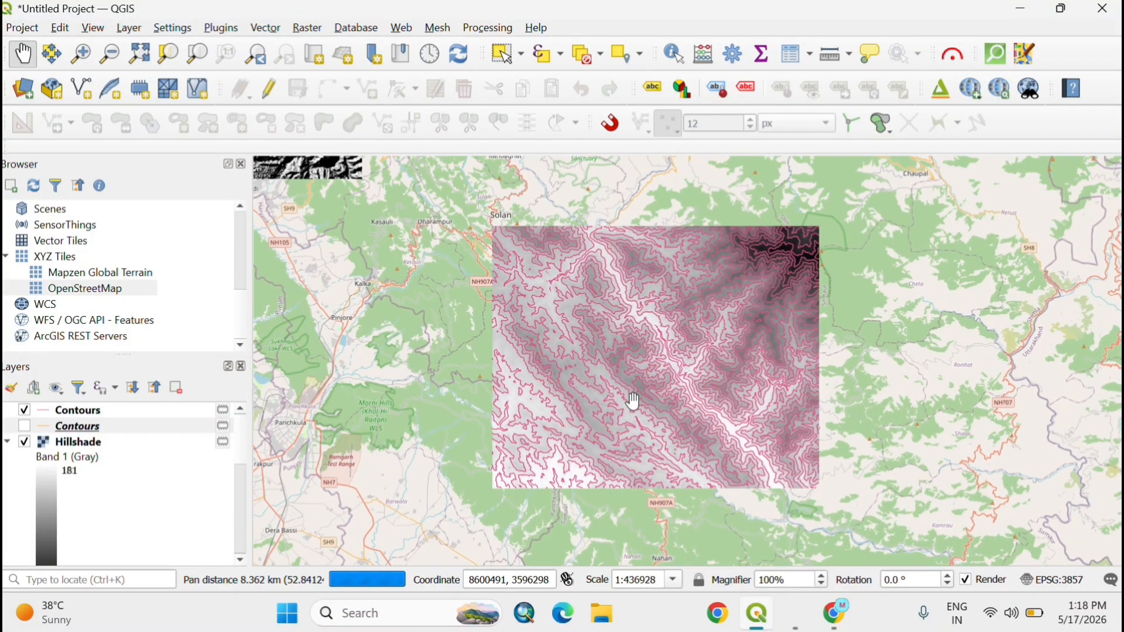